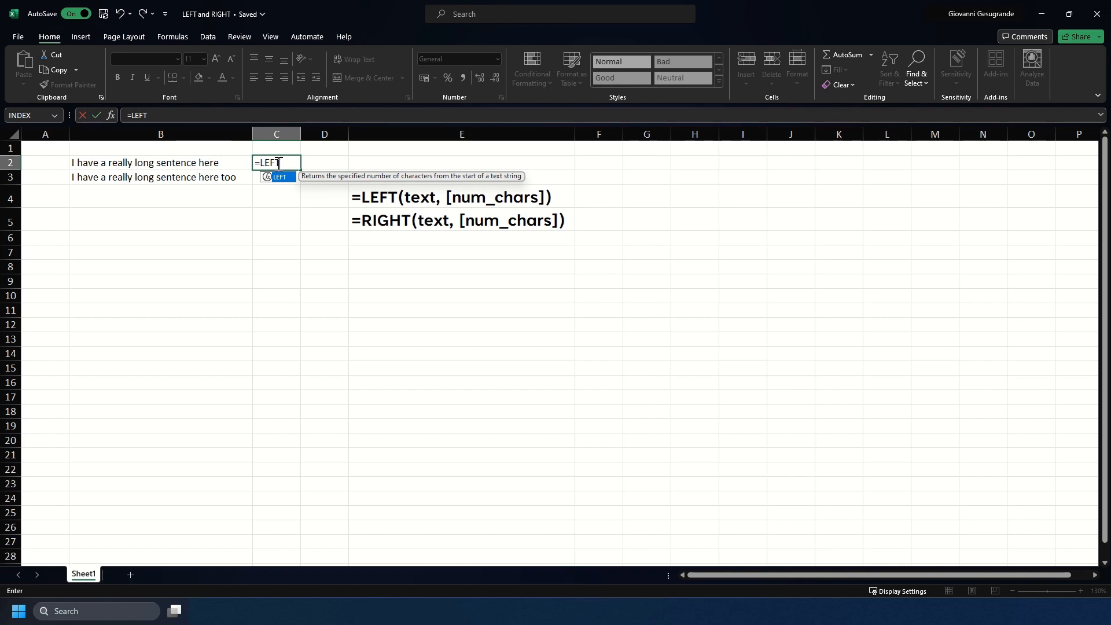
# Complete and enter =LEFT(B2,1) in C2
pyautogui.write('(')
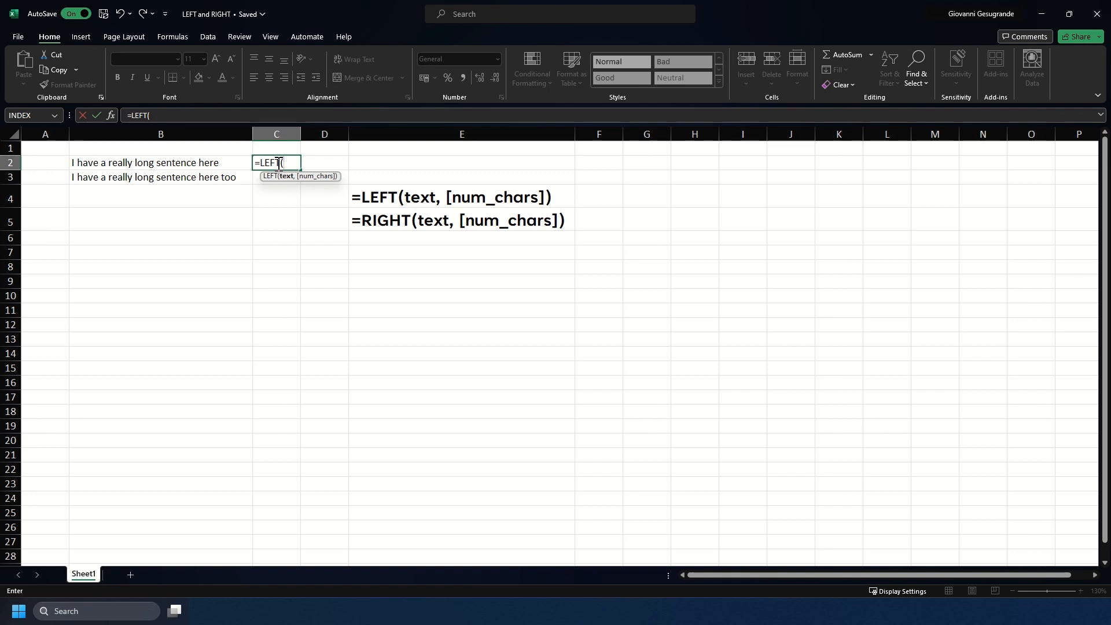
pyautogui.click(206, 166)
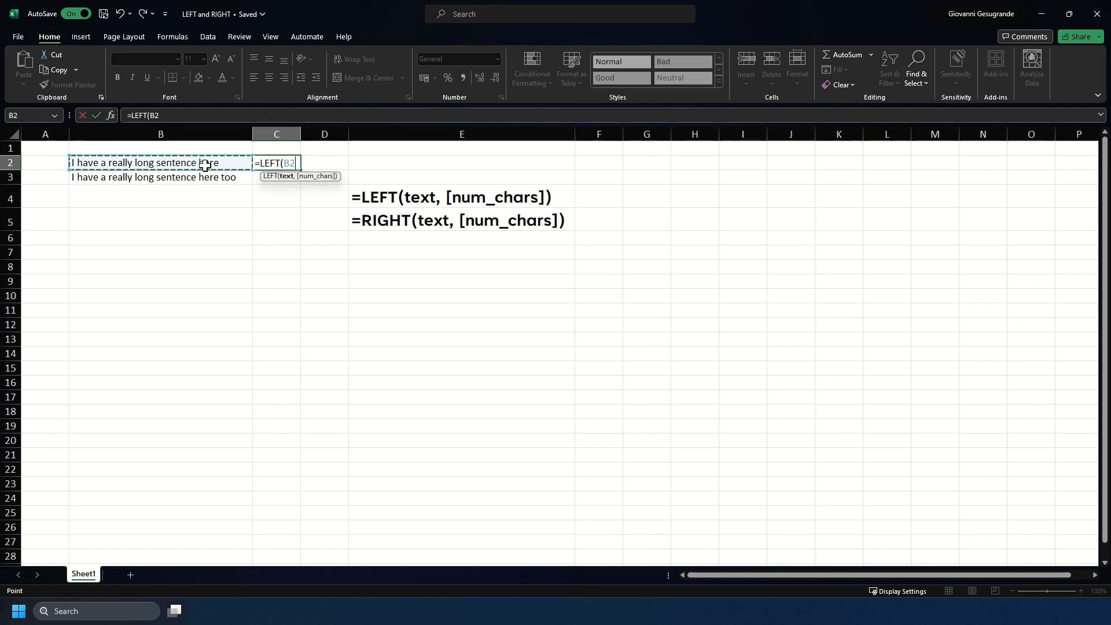
pyautogui.write(',')
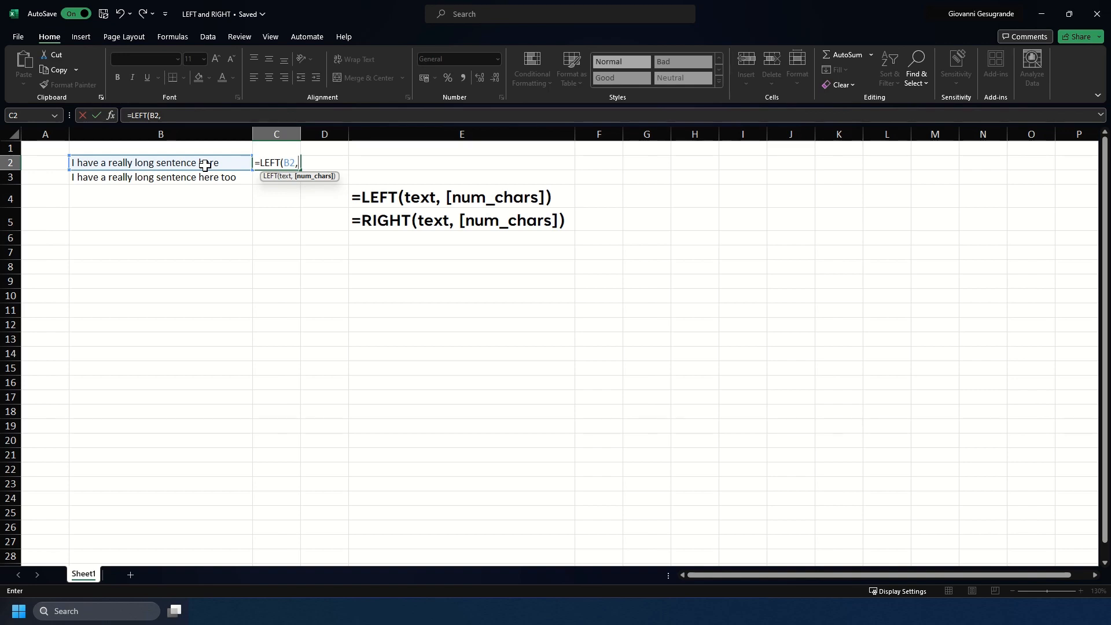
pyautogui.write('1)')
pyautogui.press('Return')
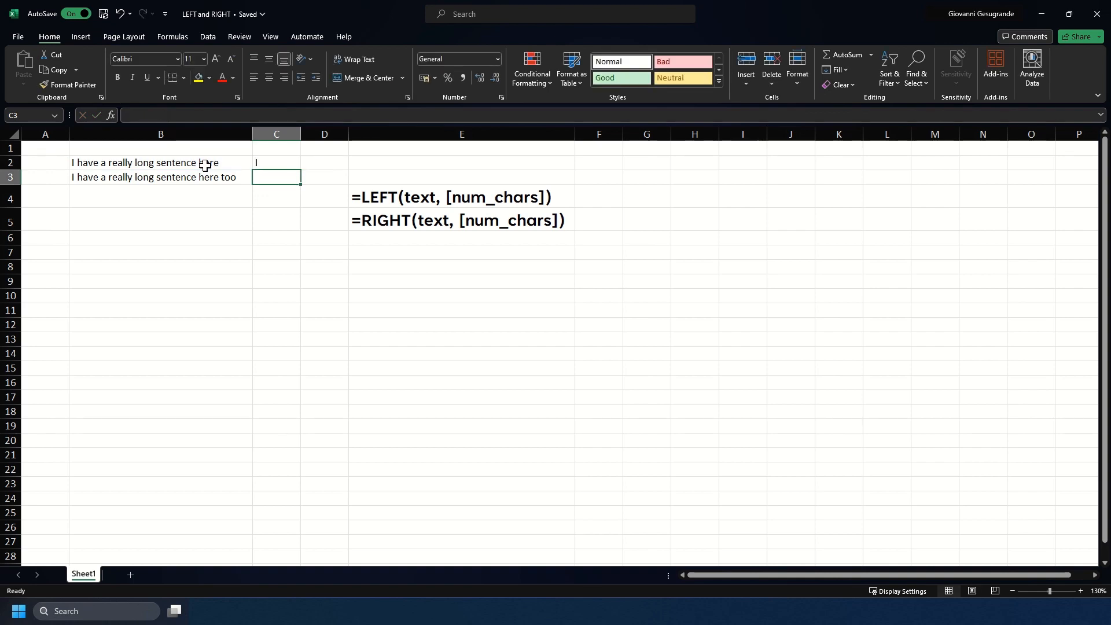
# Revise C2's character count from 2 to 4 so it returns "I ha"
pyautogui.press('Up')
pyautogui.press('F2')
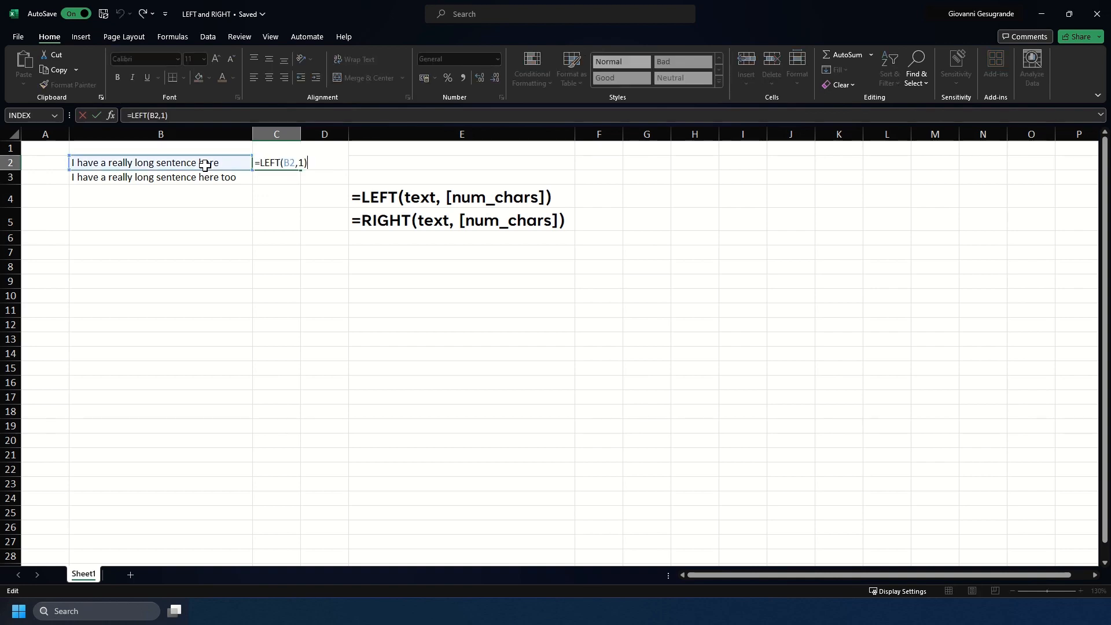
pyautogui.press('Return')
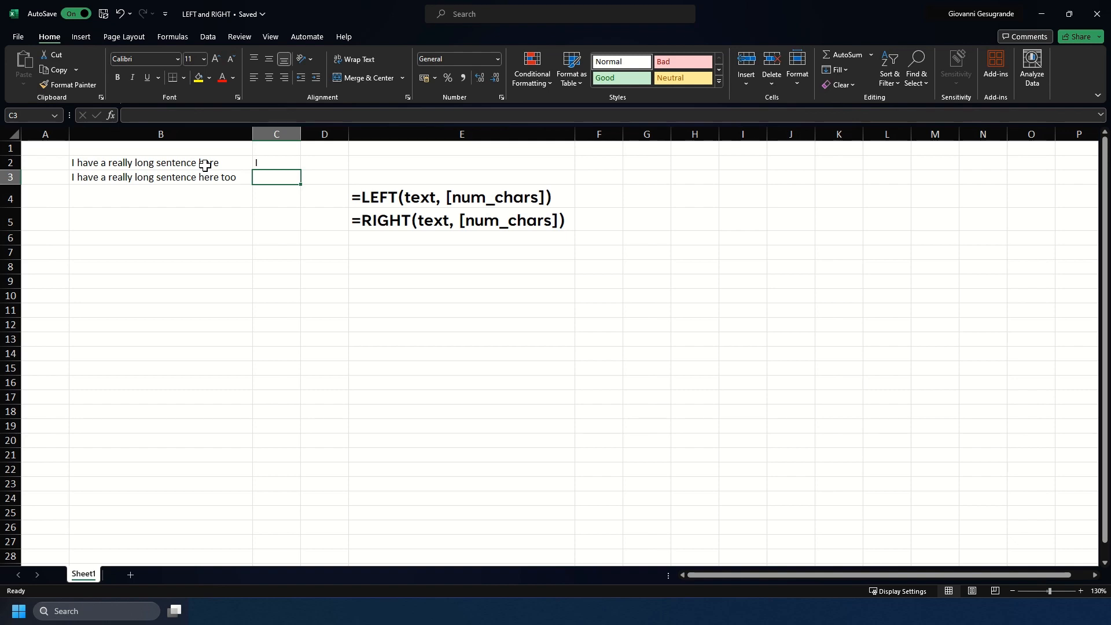
pyautogui.press('Up')
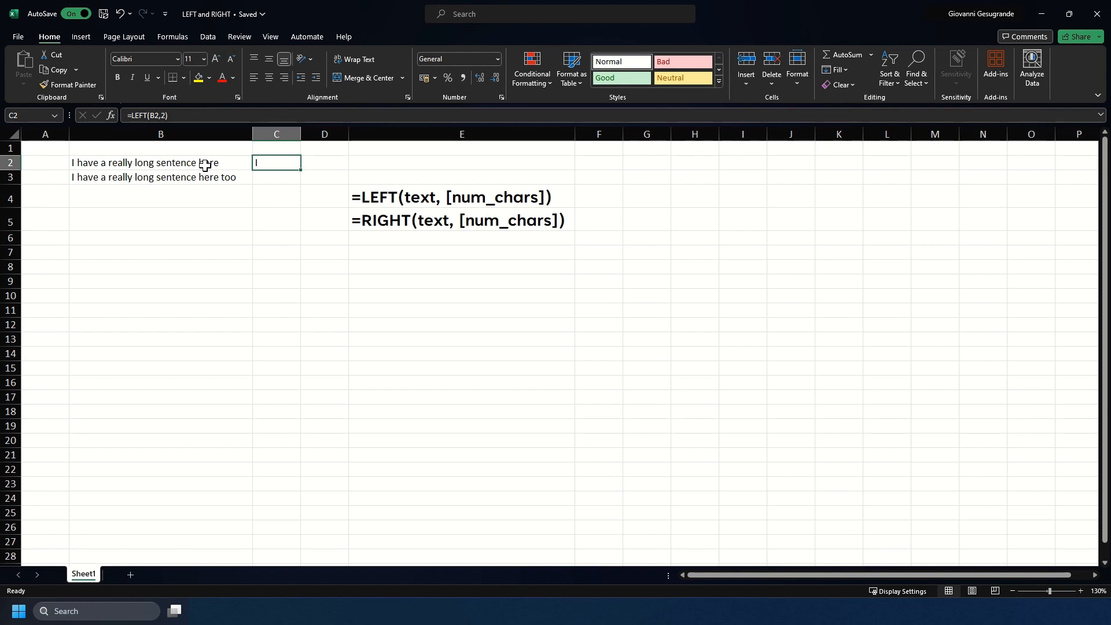
pyautogui.press('F2')
pyautogui.press('Left')
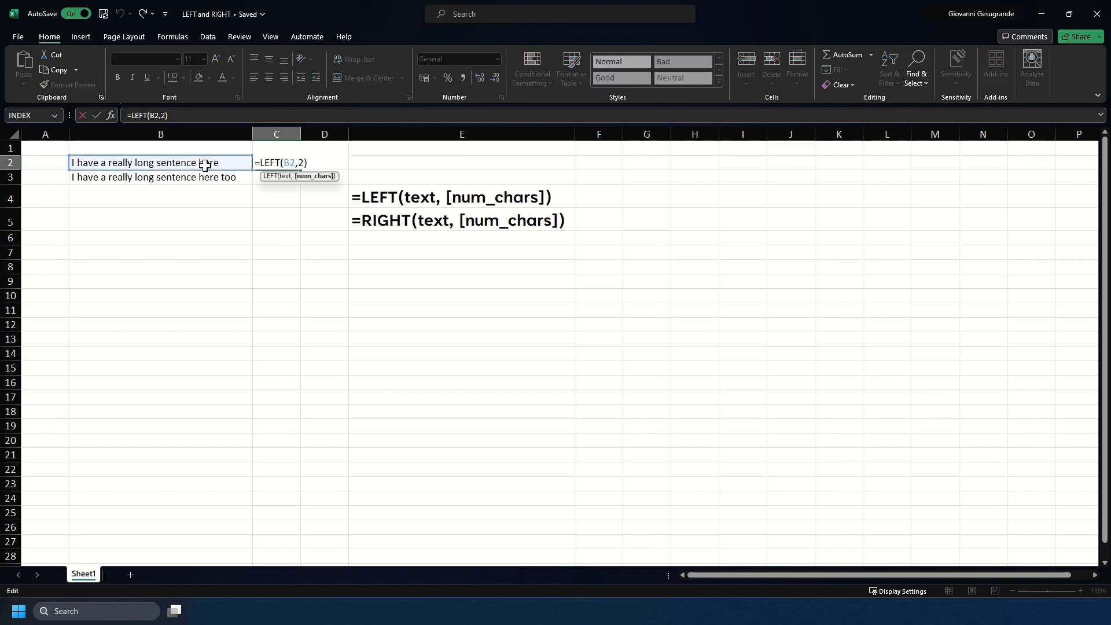
pyautogui.press('BackSpace')
pyautogui.write('4')
pyautogui.press('Return')
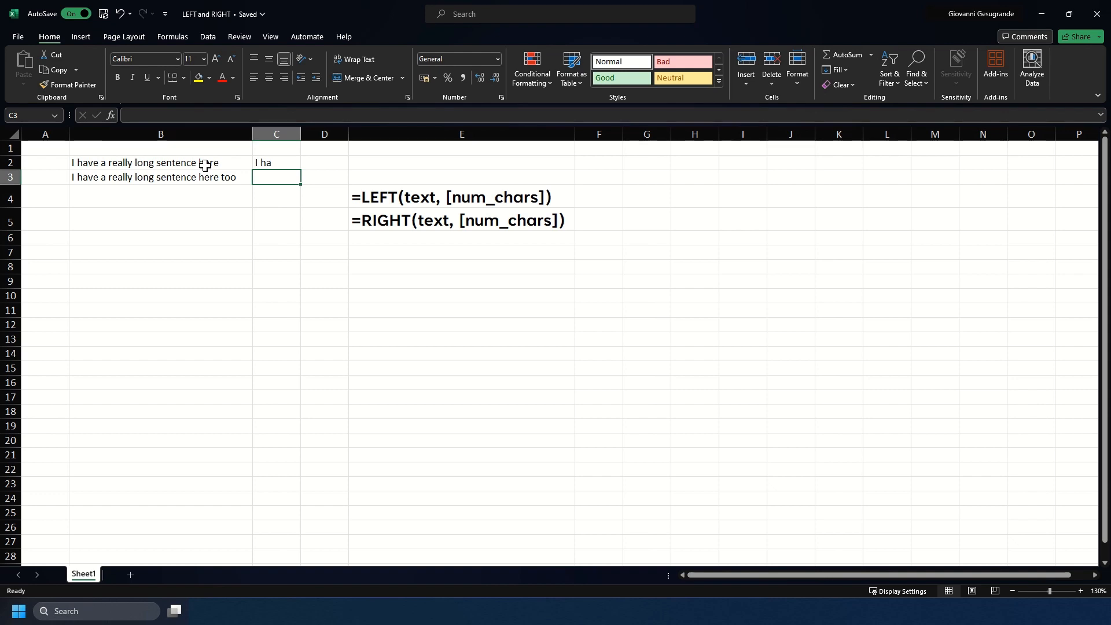
# Enter =RIGHT(B3,2) in C3, returning "oo"
pyautogui.write('=')
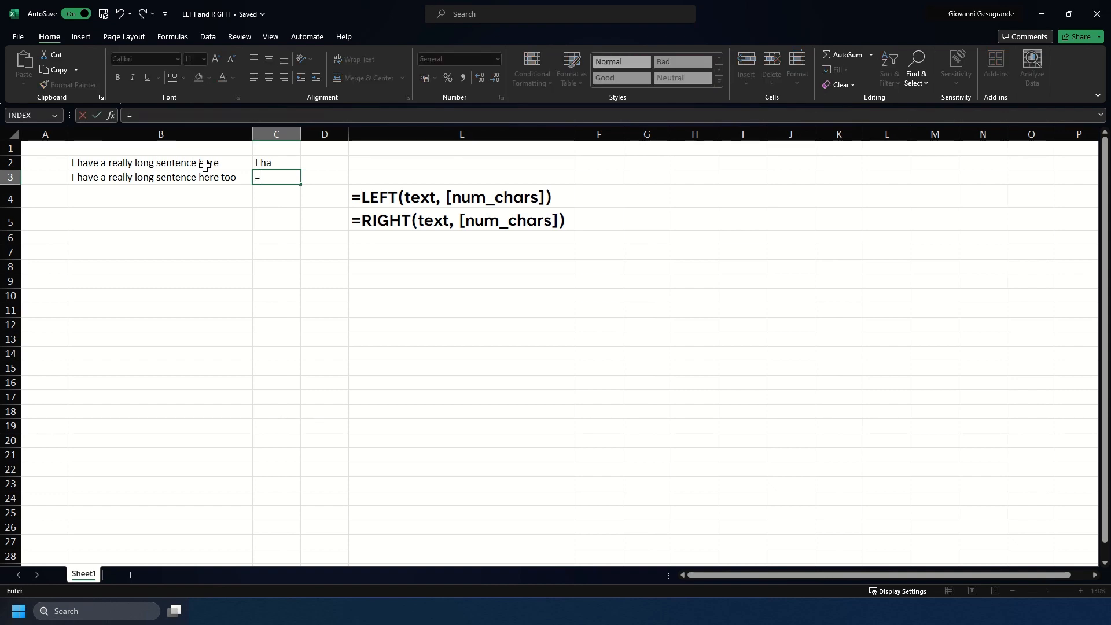
pyautogui.write('RIG')
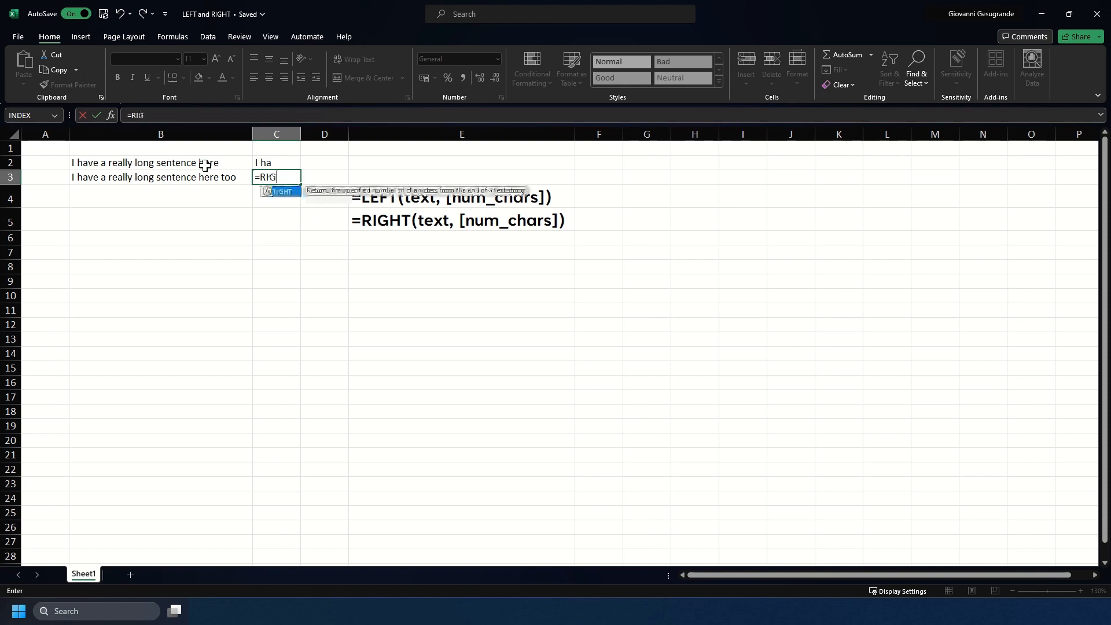
pyautogui.write('HT(')
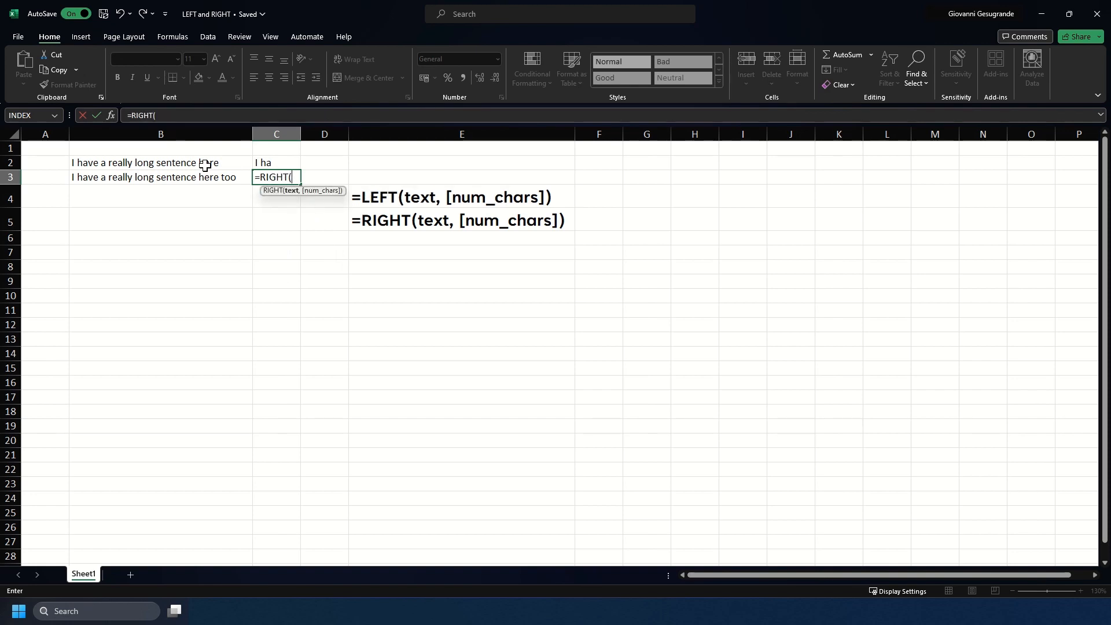
pyautogui.click(181, 179)
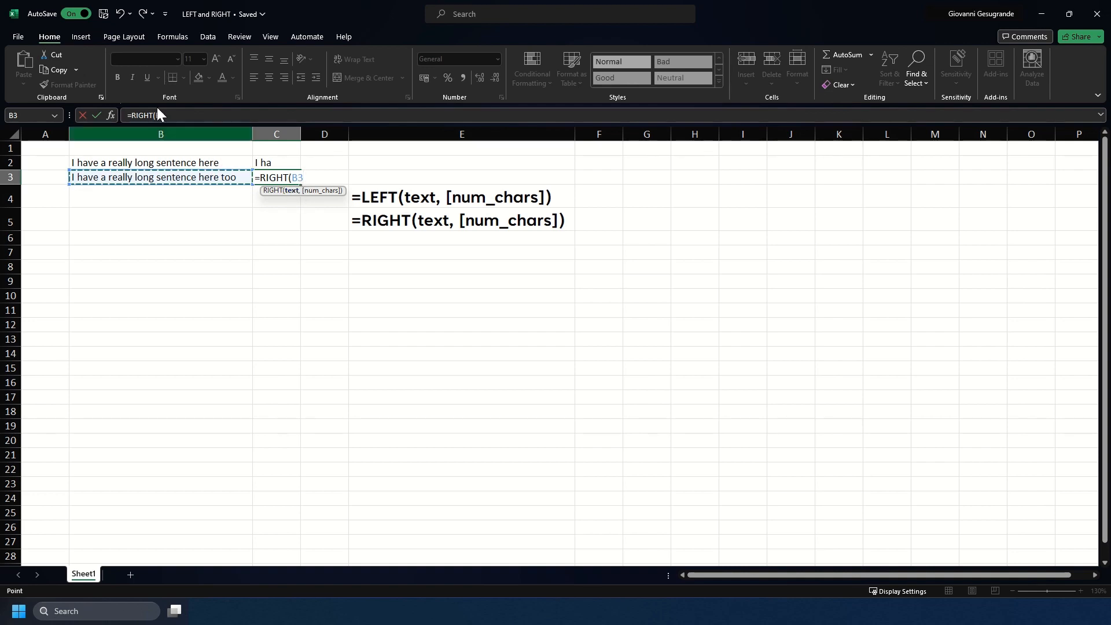
pyautogui.write(',')
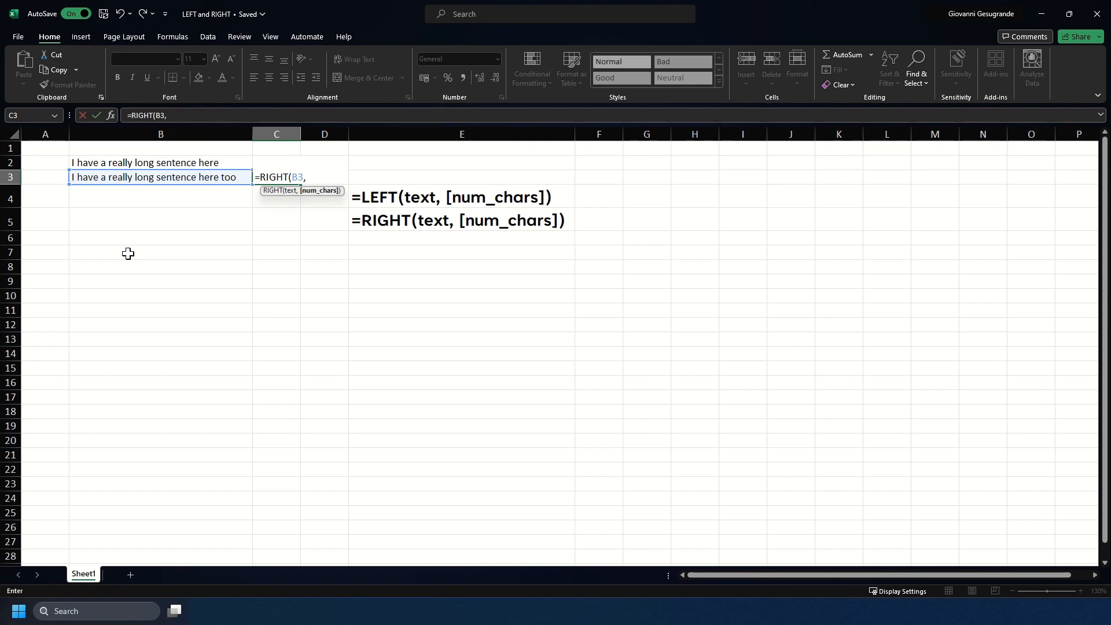
pyautogui.write('2)')
pyautogui.press('Return')
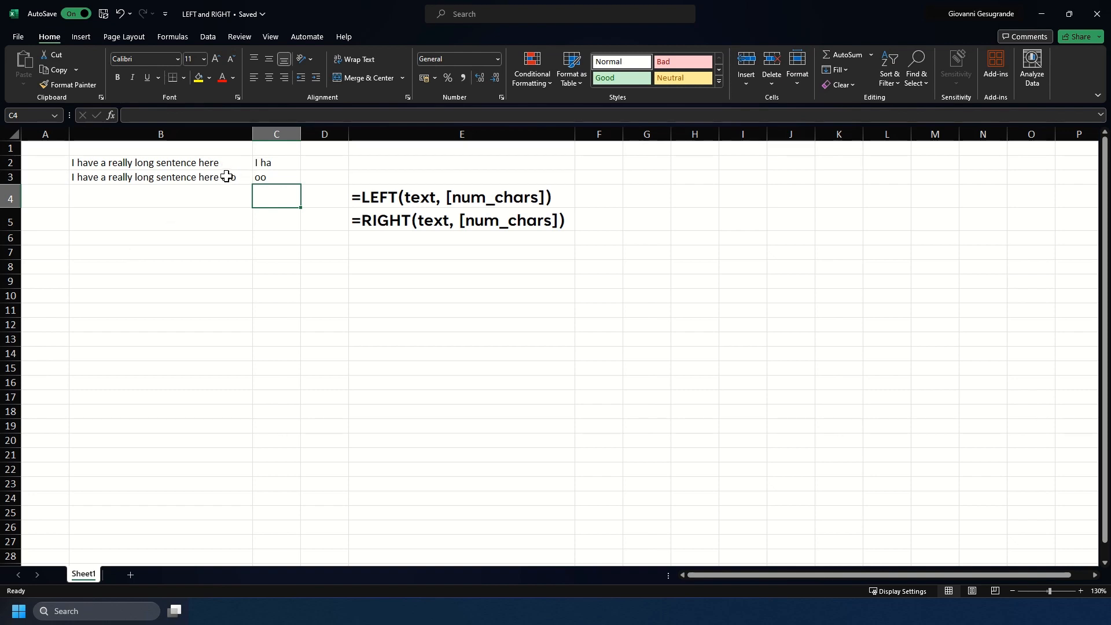
# Change C3's character count to 9 in the formula bar, making =RIGHT(B3,9)
pyautogui.click(277, 177)
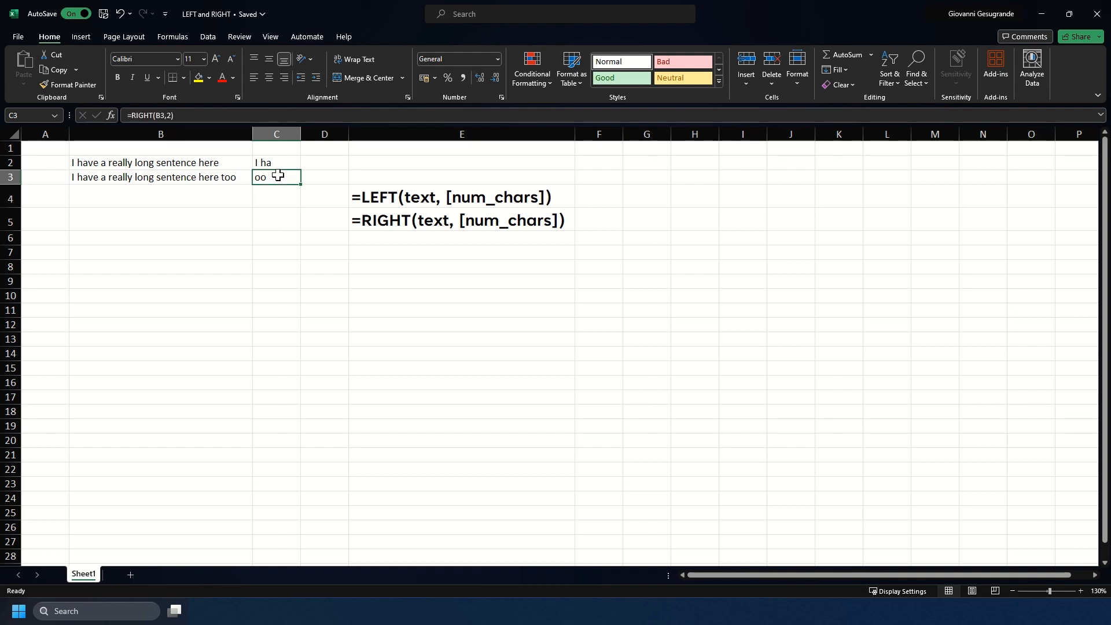
pyautogui.click(171, 116)
pyautogui.press('BackSpace')
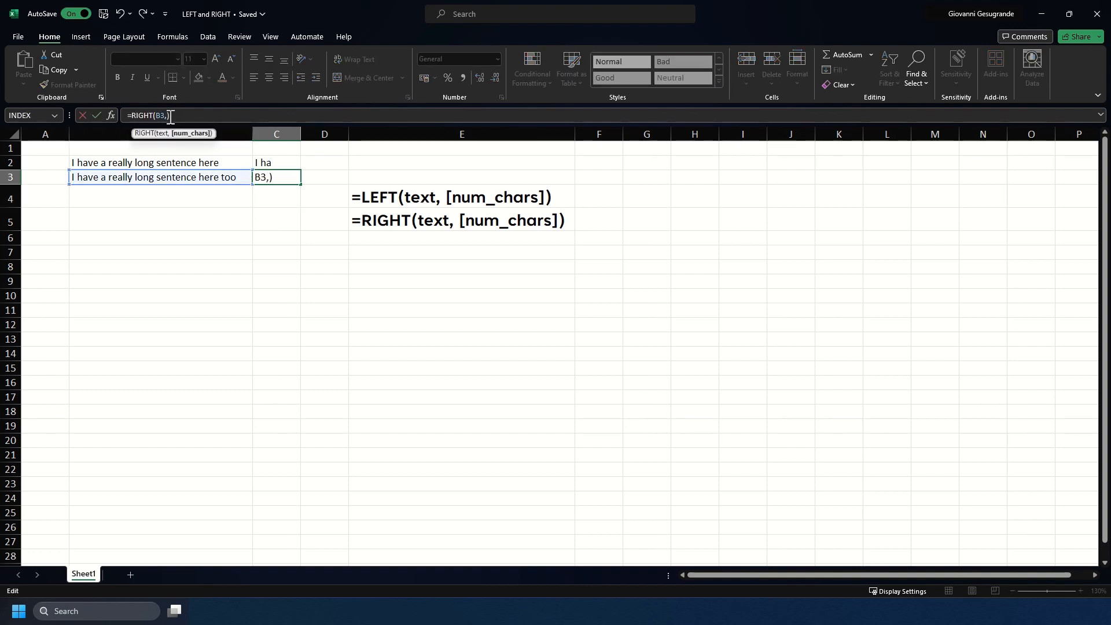
pyautogui.write('9')
pyautogui.press('Return')
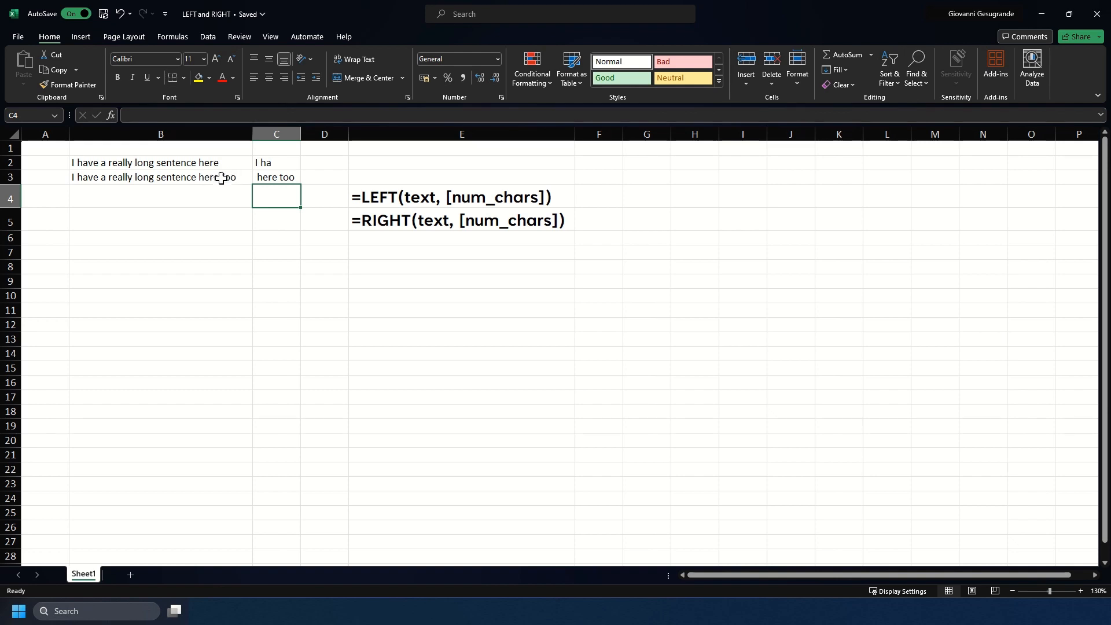
# Select C3 to check that it now shows "here too"
pyautogui.click(277, 176)
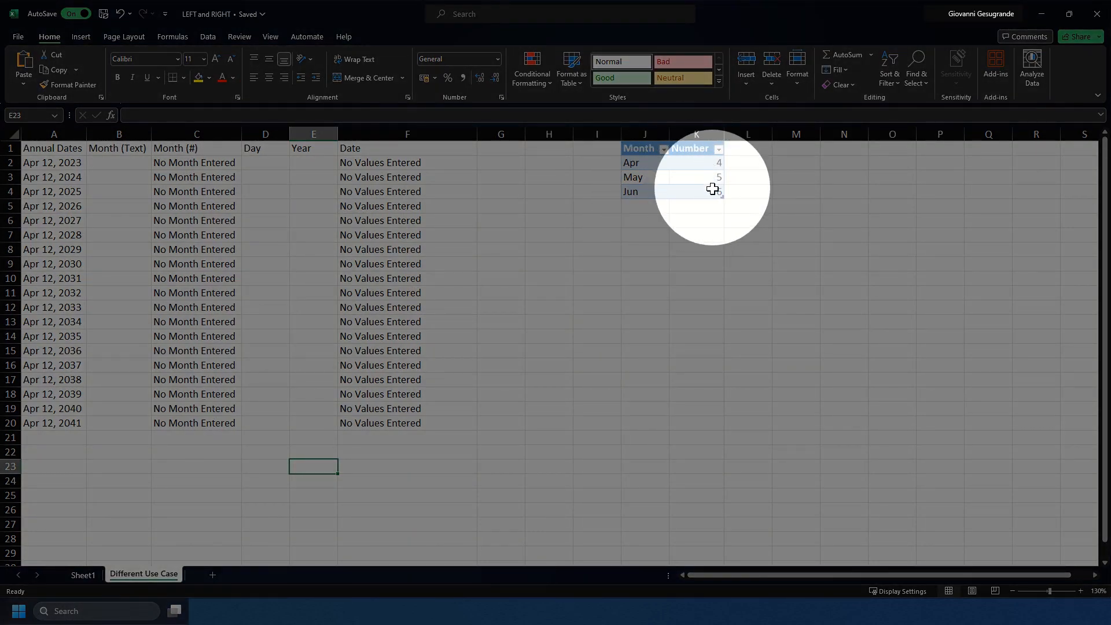
pyautogui.click(660, 233)
pyautogui.click(220, 160)
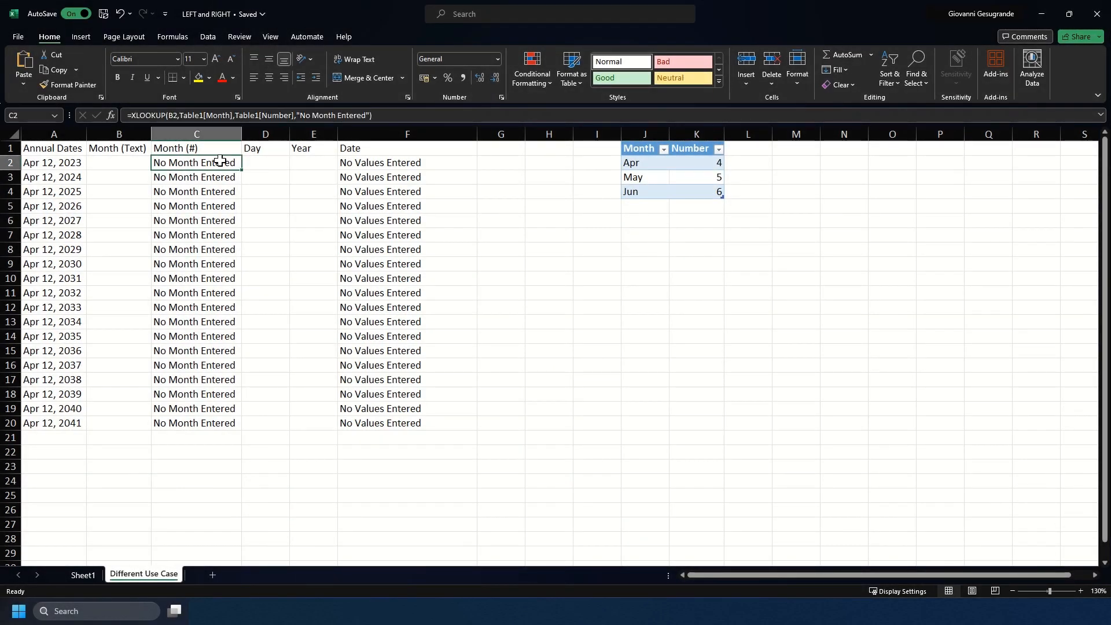
pyautogui.click(206, 134)
pyautogui.click(202, 176)
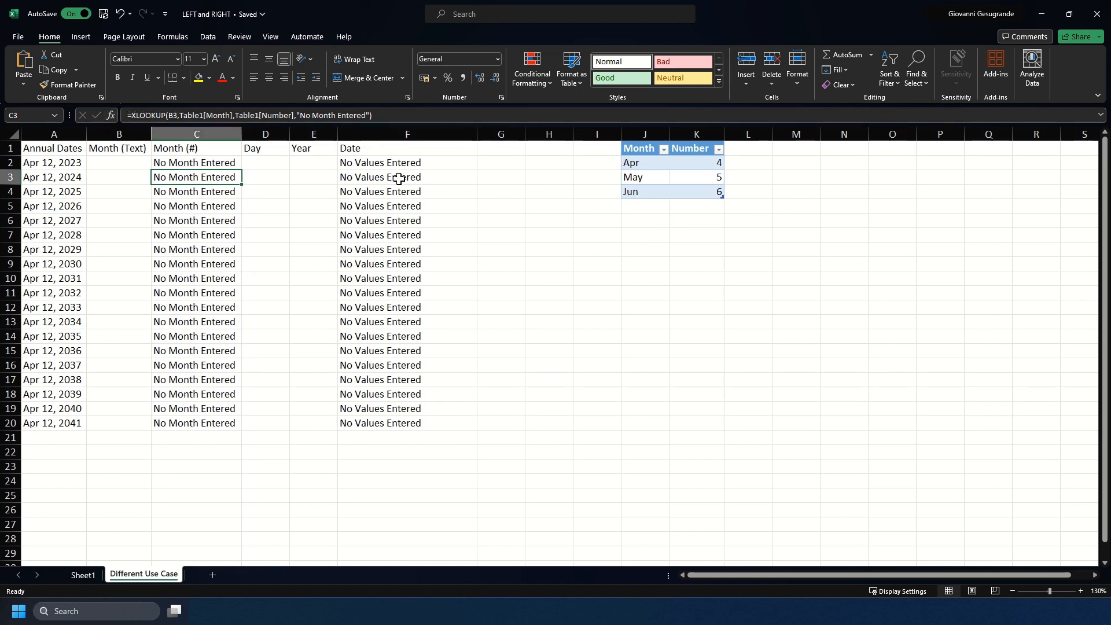
pyautogui.click(381, 163)
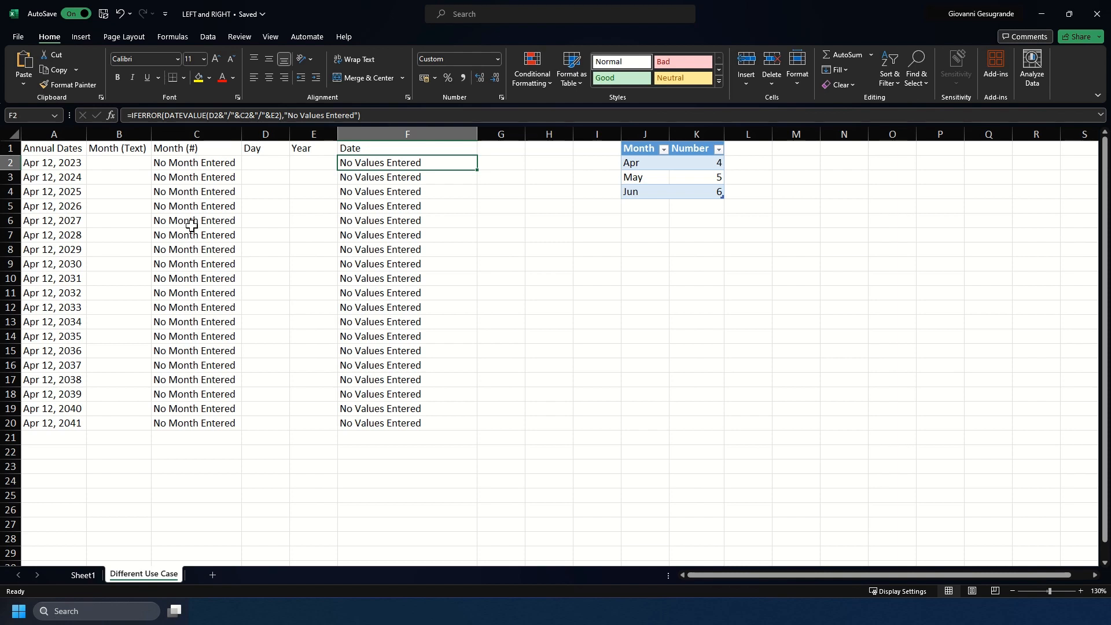
pyautogui.click(117, 163)
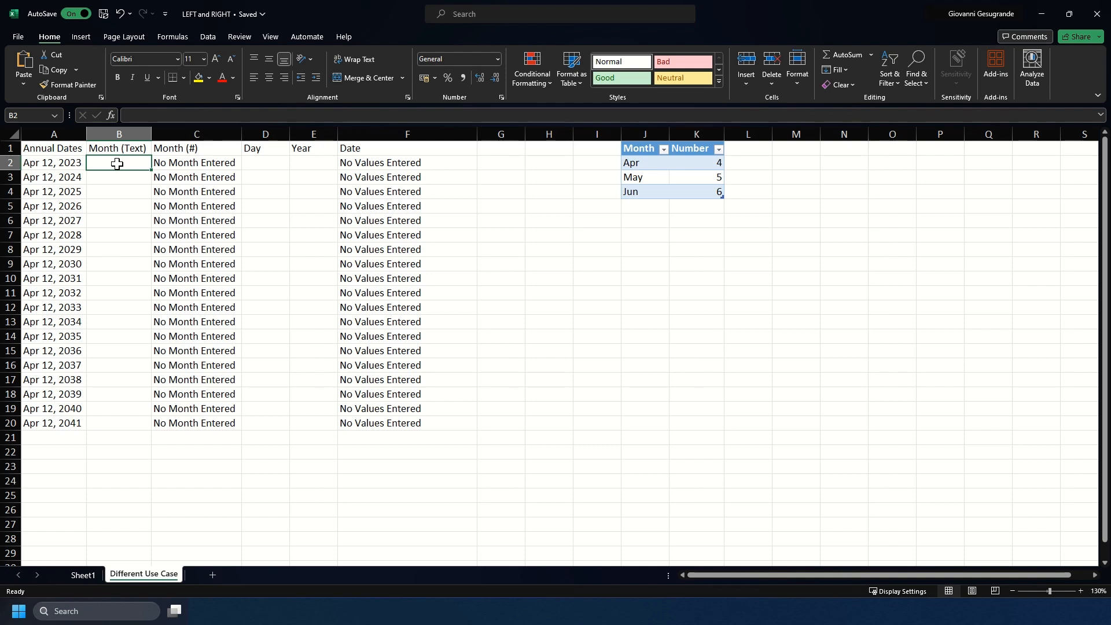
# Enter =LEFT(A2,3) in B2 and fill it down to row 20 for the month text
pyautogui.write('=Lef')
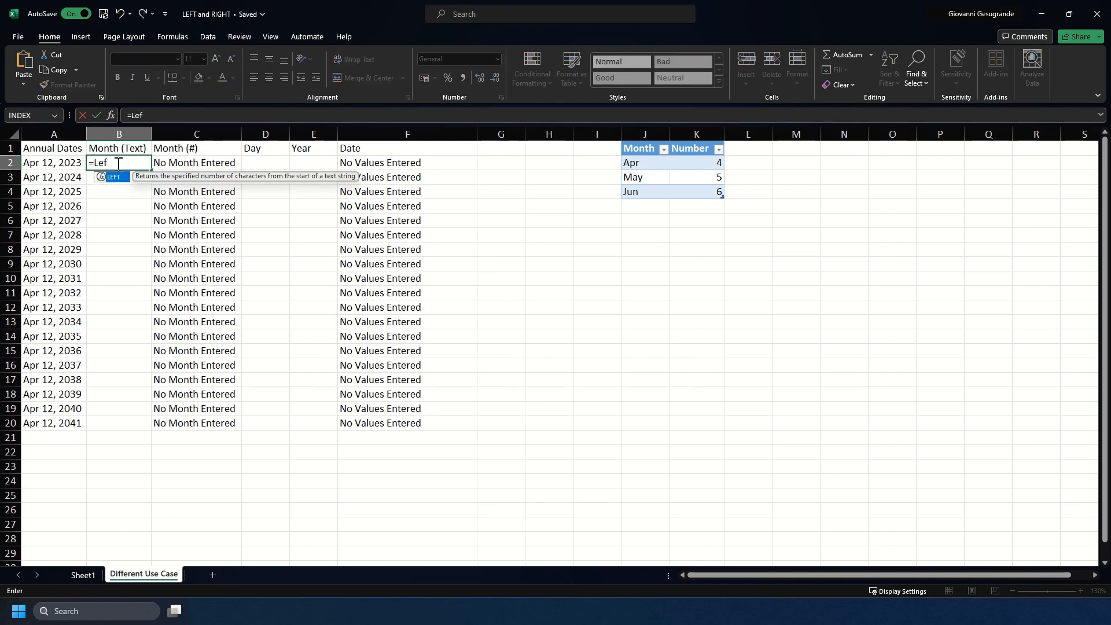
pyautogui.write('t(')
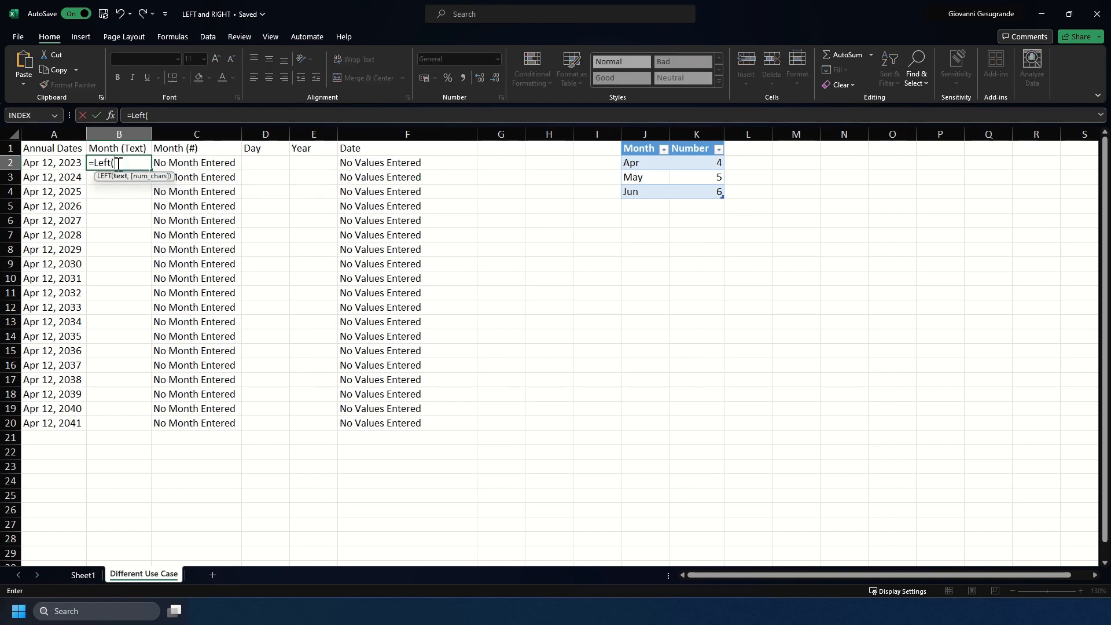
pyautogui.click(62, 160)
pyautogui.write(',')
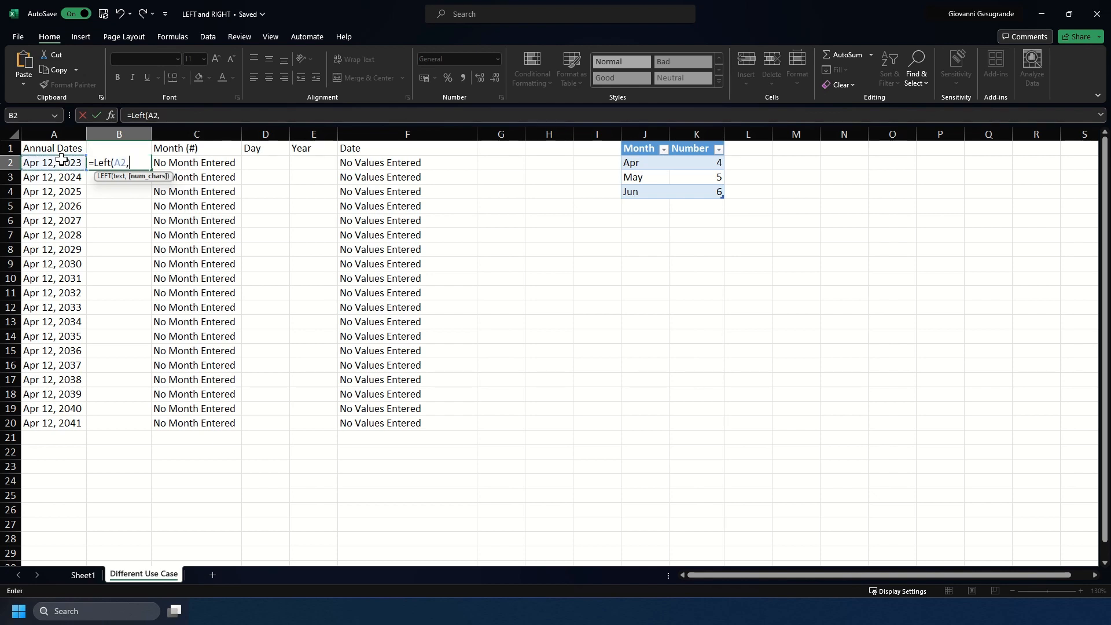
pyautogui.write('3)')
pyautogui.press('Return')
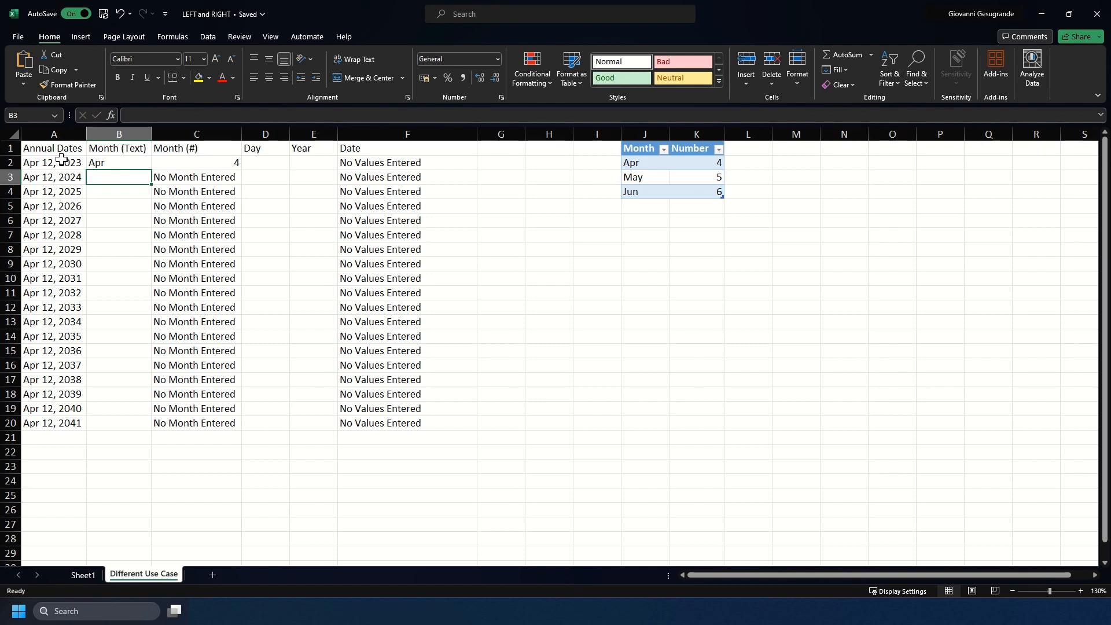
pyautogui.click(116, 162)
pyautogui.doubleClick(152, 170)
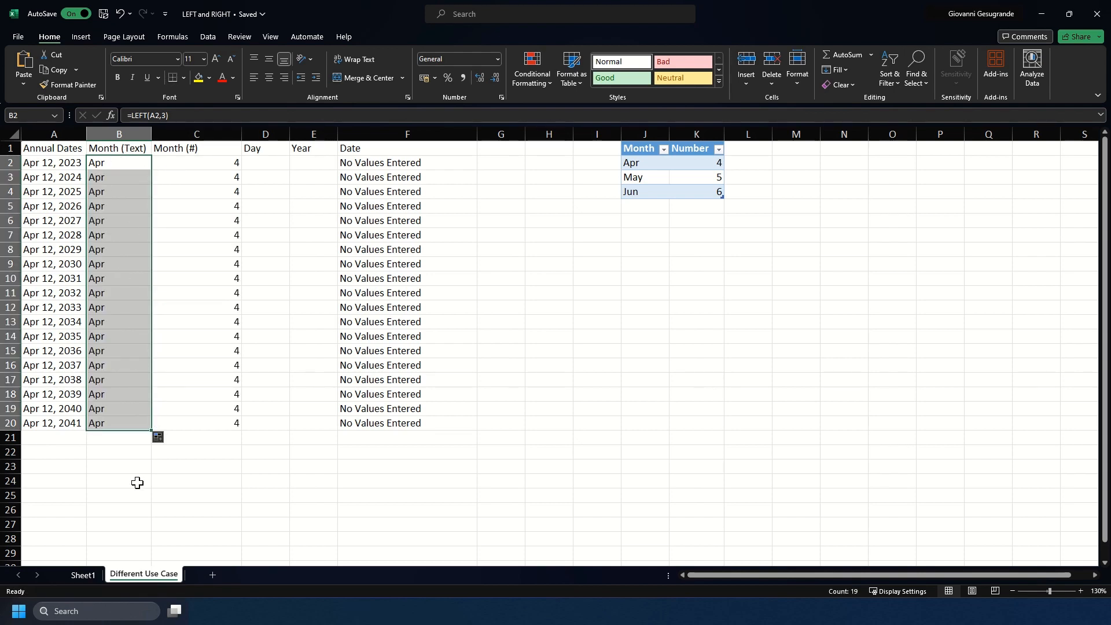
# Change the A11 date's month from Apr to May, giving May 12, 2032
pyautogui.click(36, 296)
pyautogui.doubleClick(41, 294)
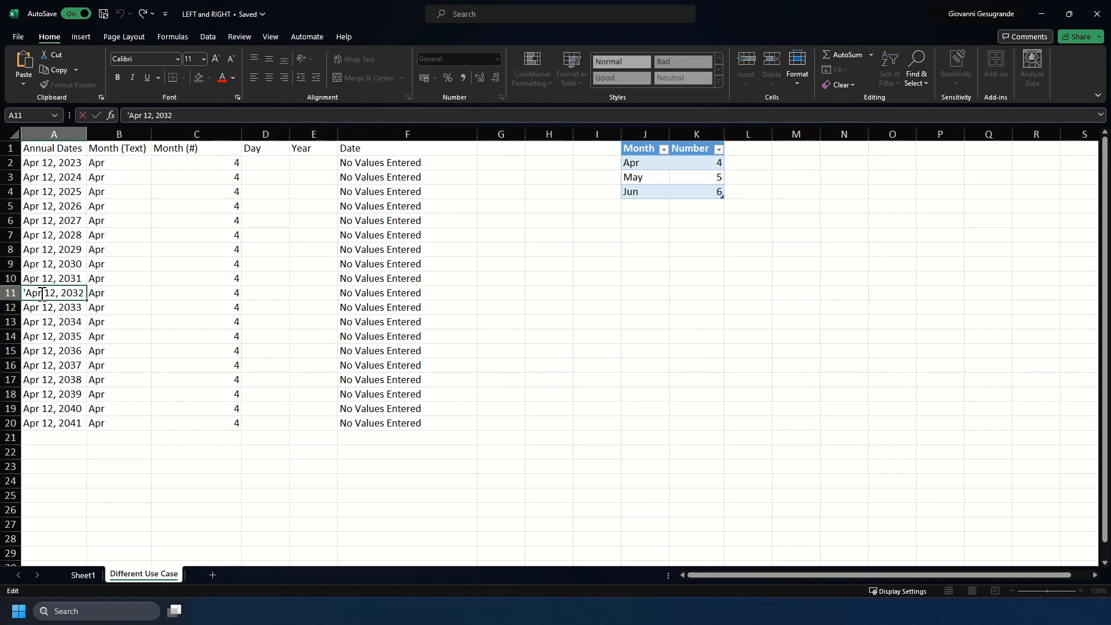
pyautogui.moveTo(42, 294); pyautogui.dragTo(26, 298)
pyautogui.write('M')
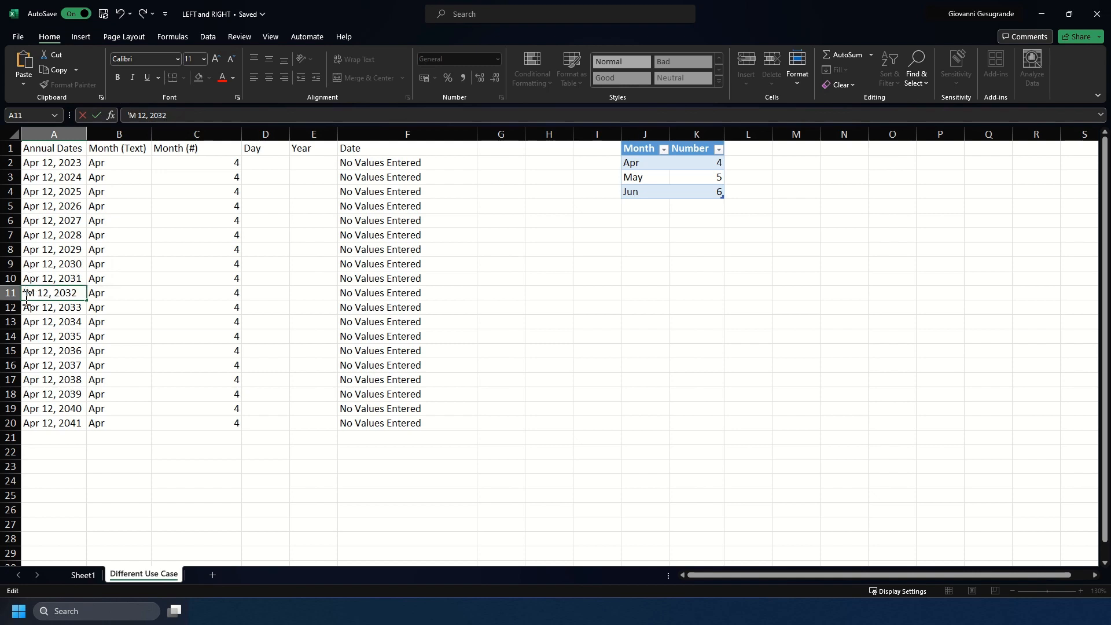
pyautogui.write('ay')
pyautogui.press('Return')
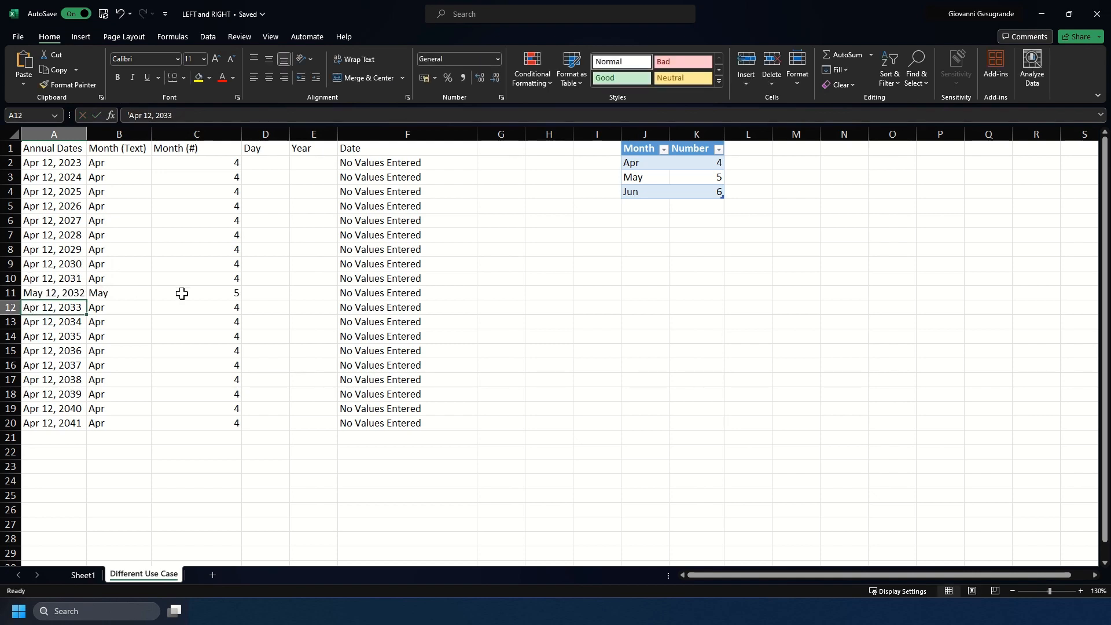
# Change A7 to Jun 12, 2028 and check the Month (#) values in column C
pyautogui.click(53, 236)
pyautogui.doubleClick(52, 236)
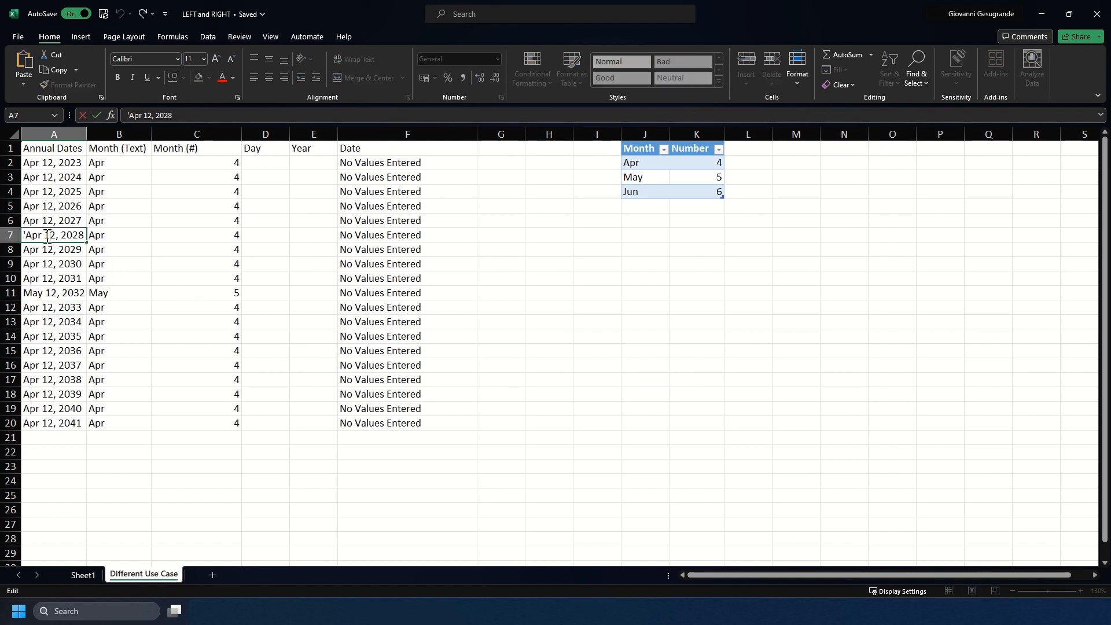
pyautogui.press('BackSpace')
pyautogui.press('BackSpace')
pyautogui.press('BackSpace')
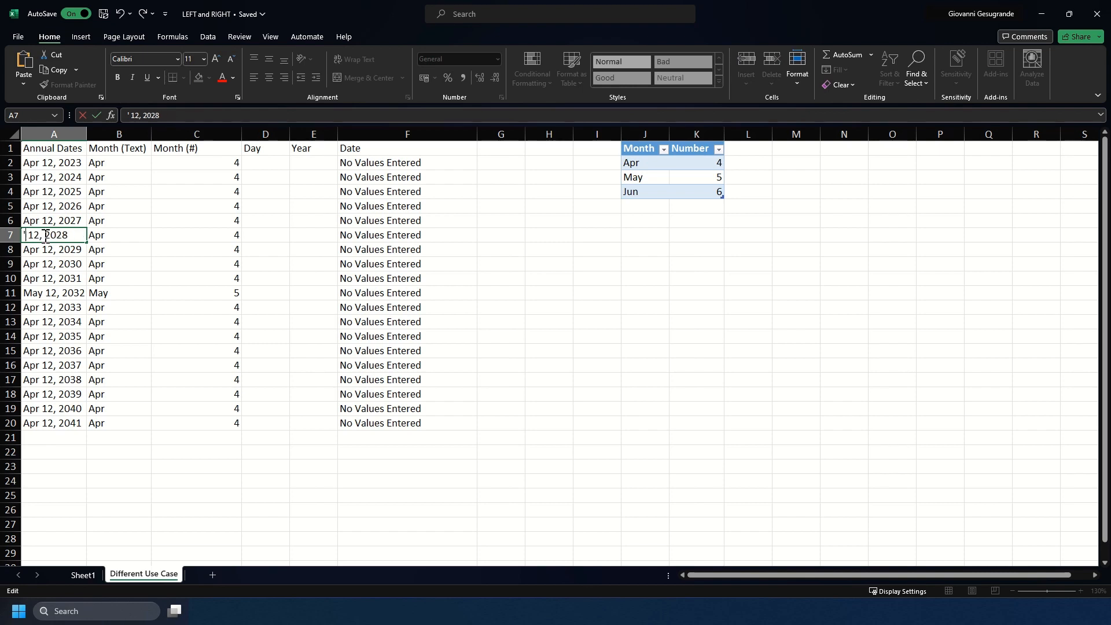
pyautogui.write('Jun')
pyautogui.press('Return')
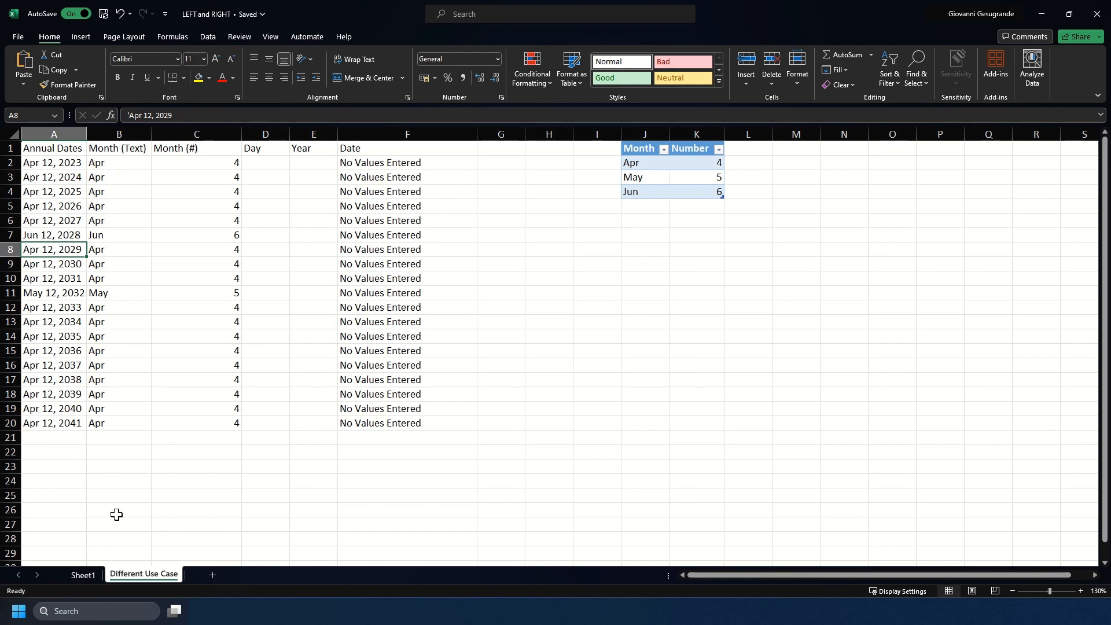
pyautogui.moveTo(207, 162); pyautogui.dragTo(218, 422)
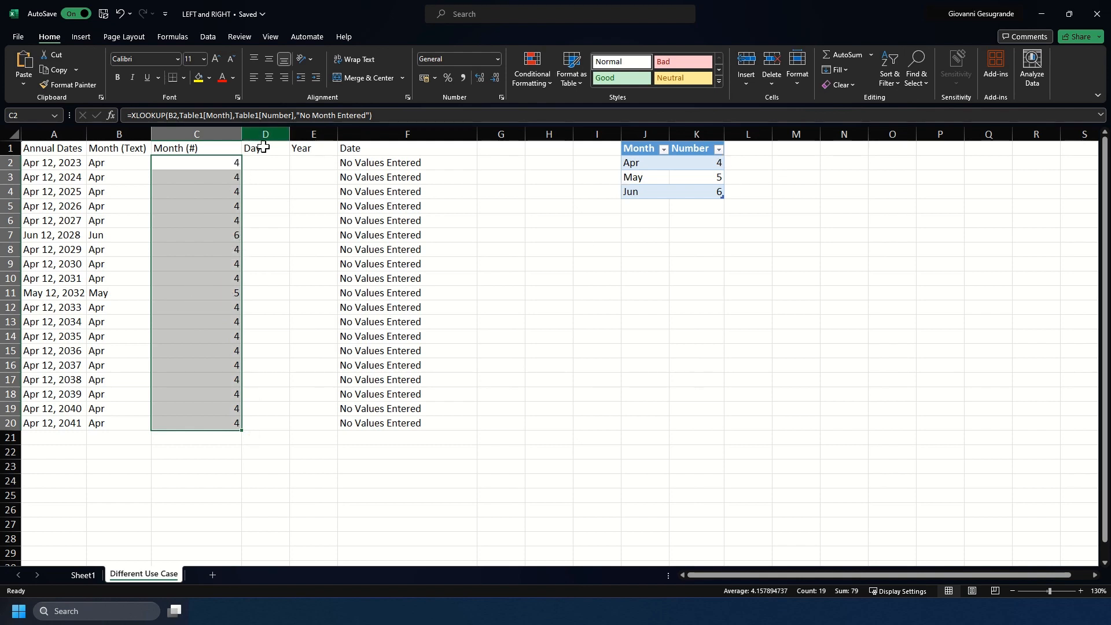
pyautogui.click(305, 168)
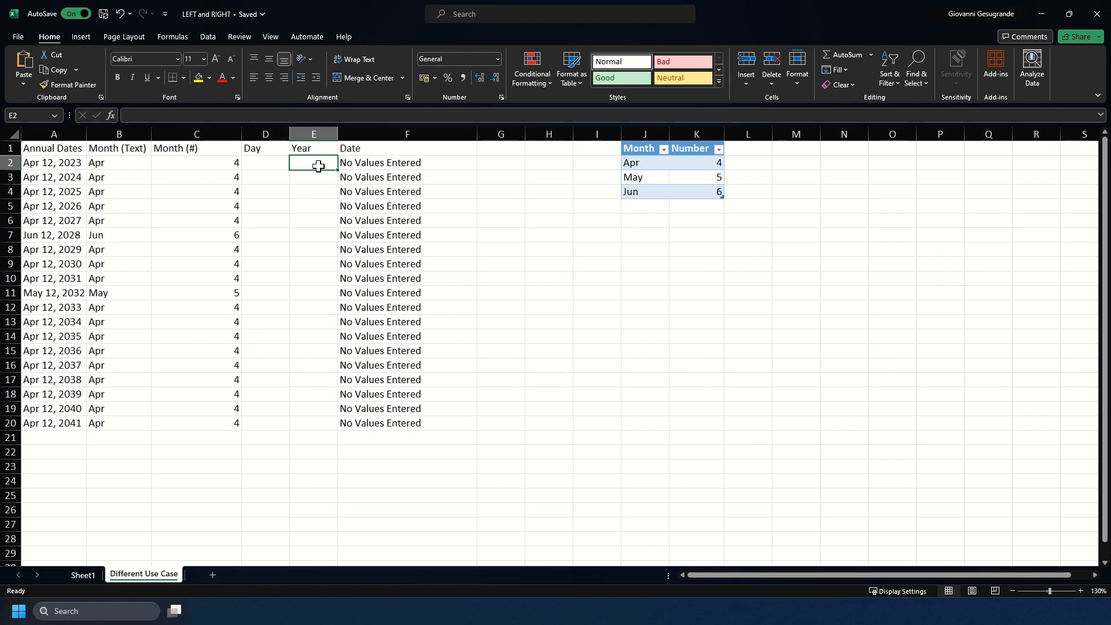
# Enter =RIGHT(A2,4) in E2 and fill it down to E20, showing 2023–2041
pyautogui.write('=RIGHT(')
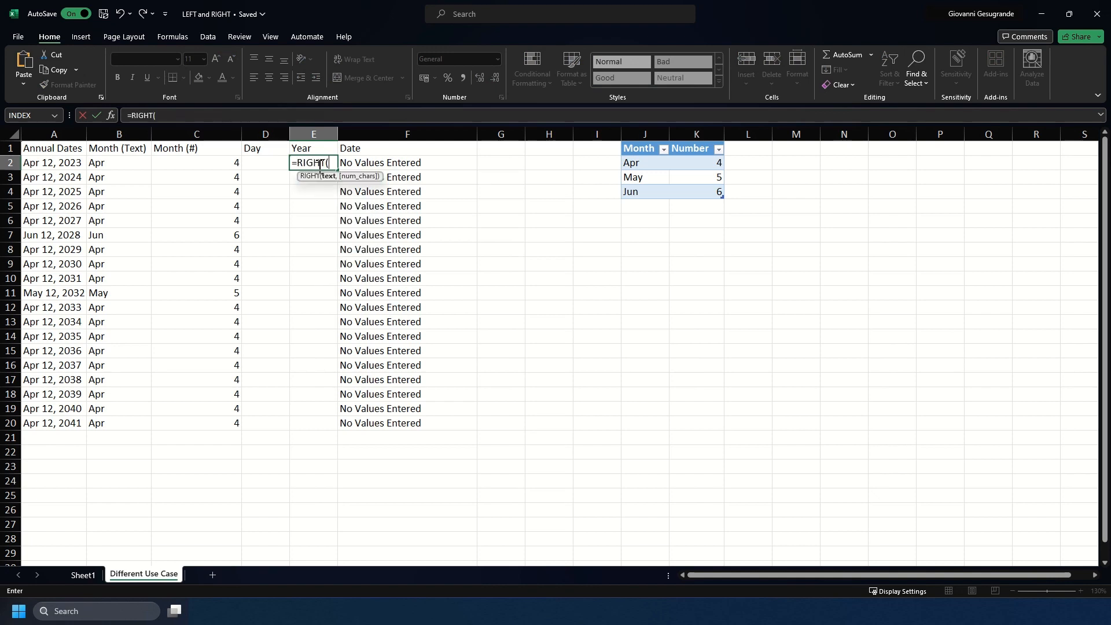
pyautogui.click(56, 166)
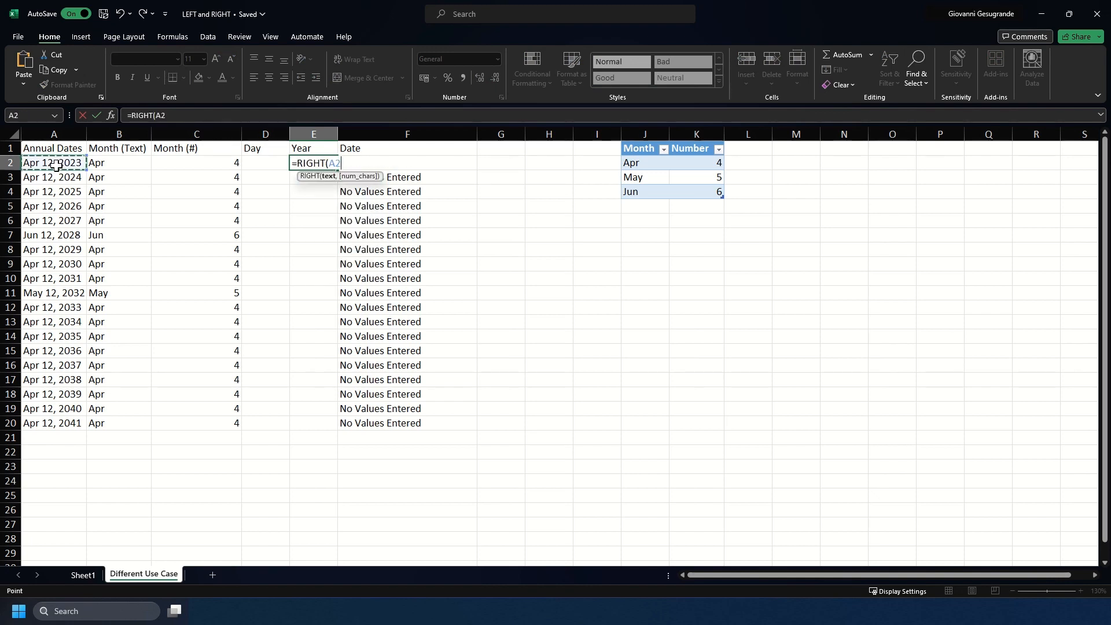
pyautogui.write(',')
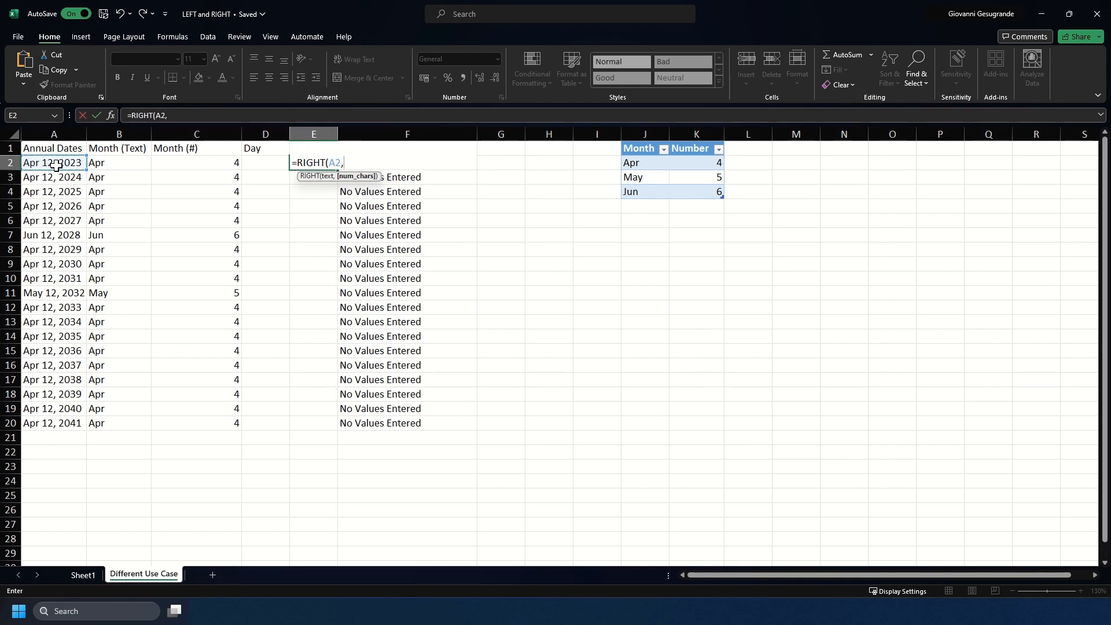
pyautogui.write('4)')
pyautogui.press('Return')
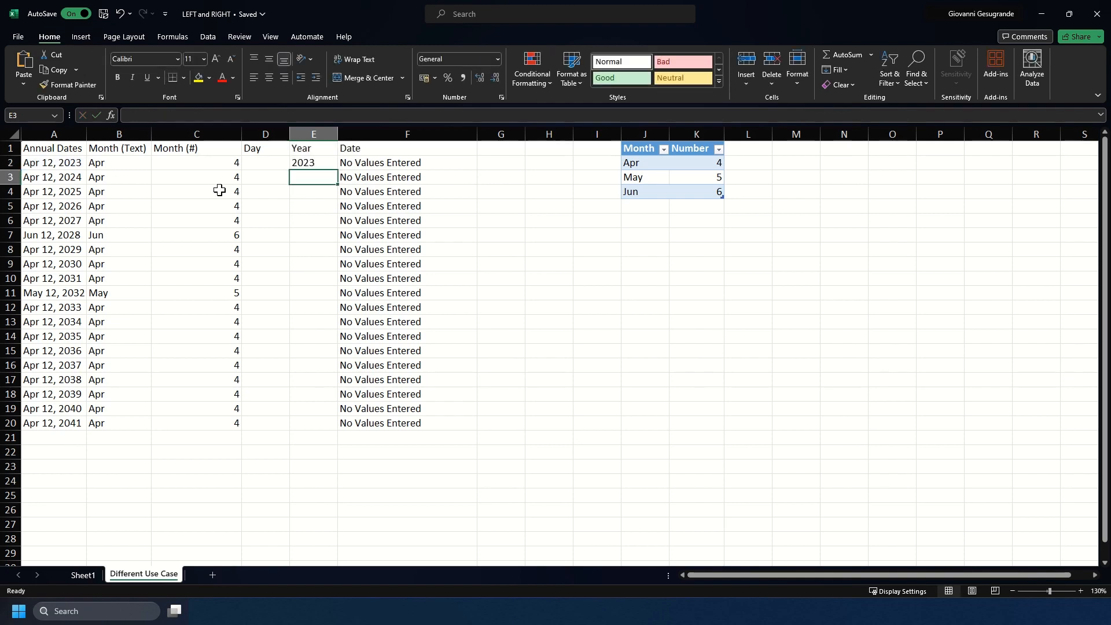
pyautogui.click(300, 160)
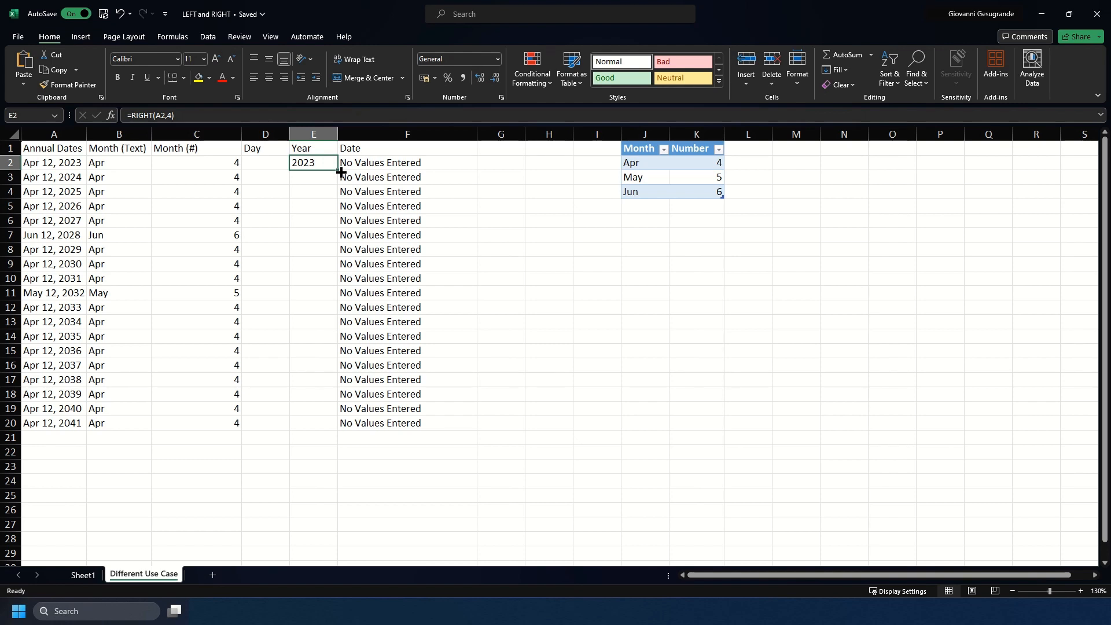
pyautogui.doubleClick(340, 170)
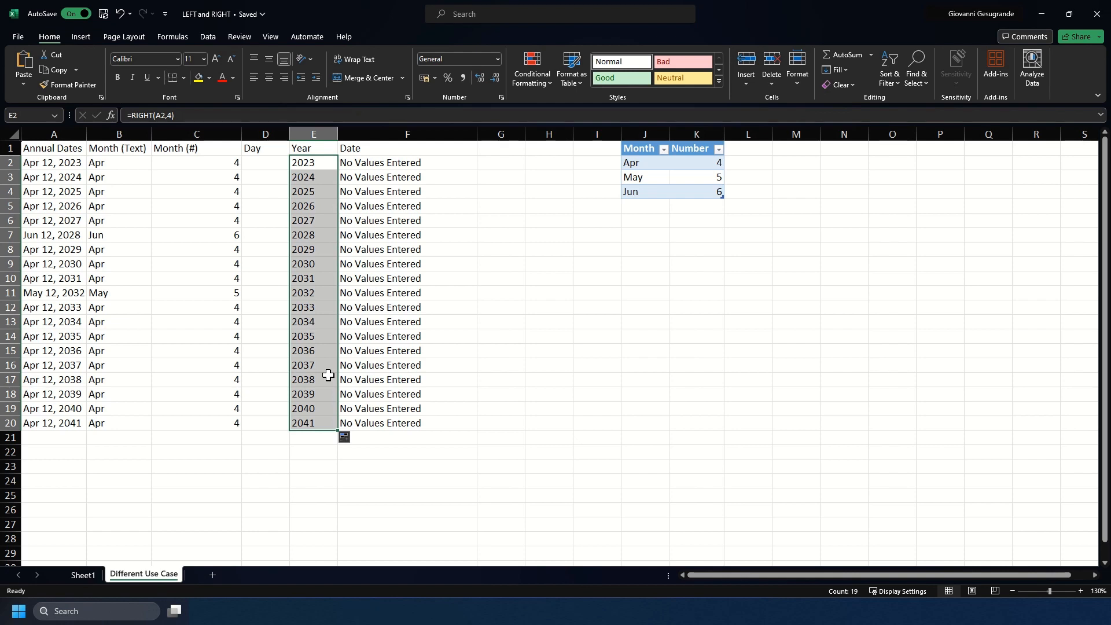
pyautogui.click(253, 164)
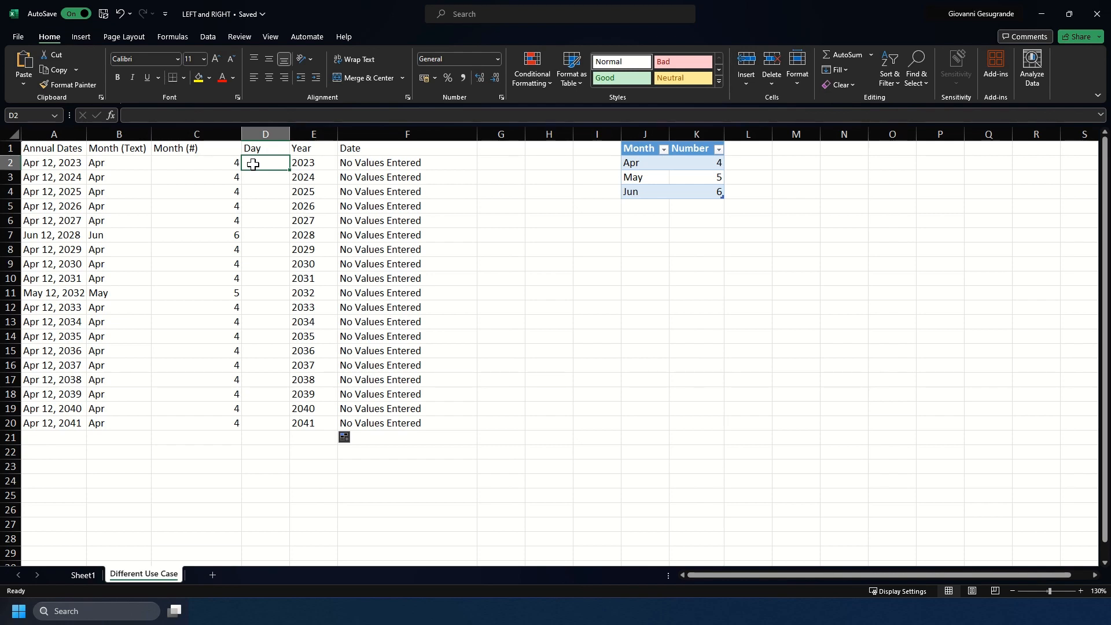
pyautogui.click(130, 159)
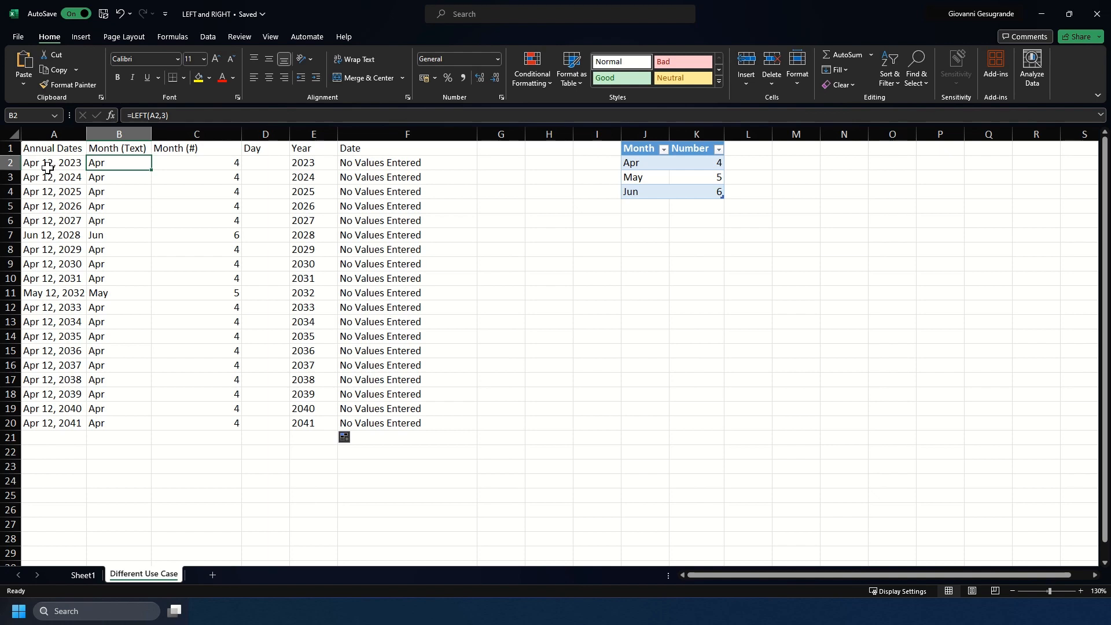
pyautogui.click(265, 164)
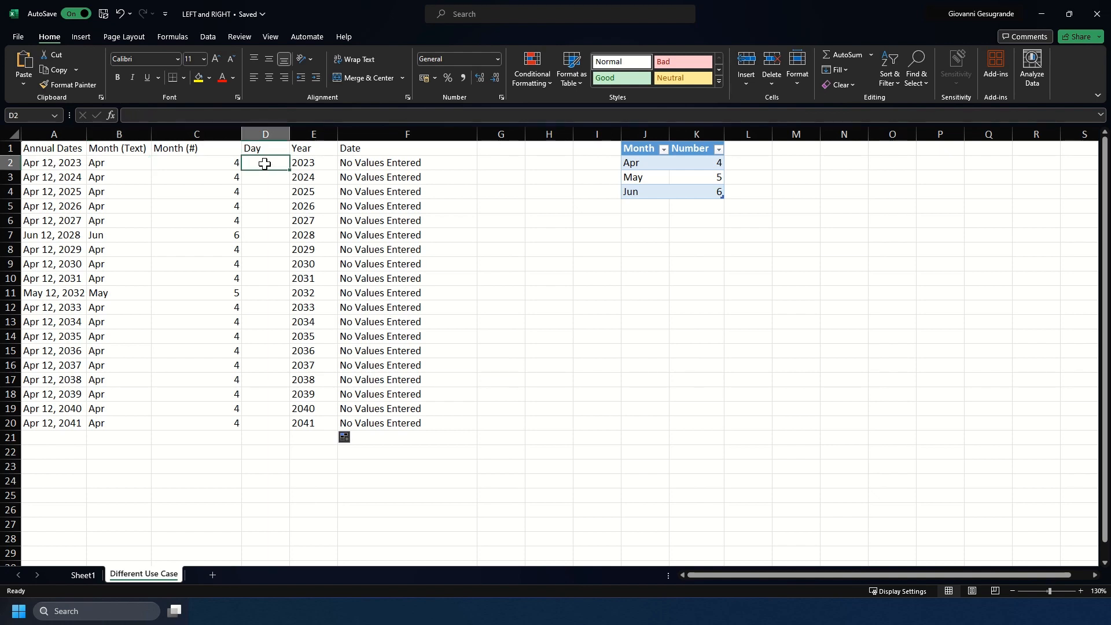
# Enter =LEFT(A2,6) in D2 and fill it down to D20
pyautogui.write('=LEFT(')
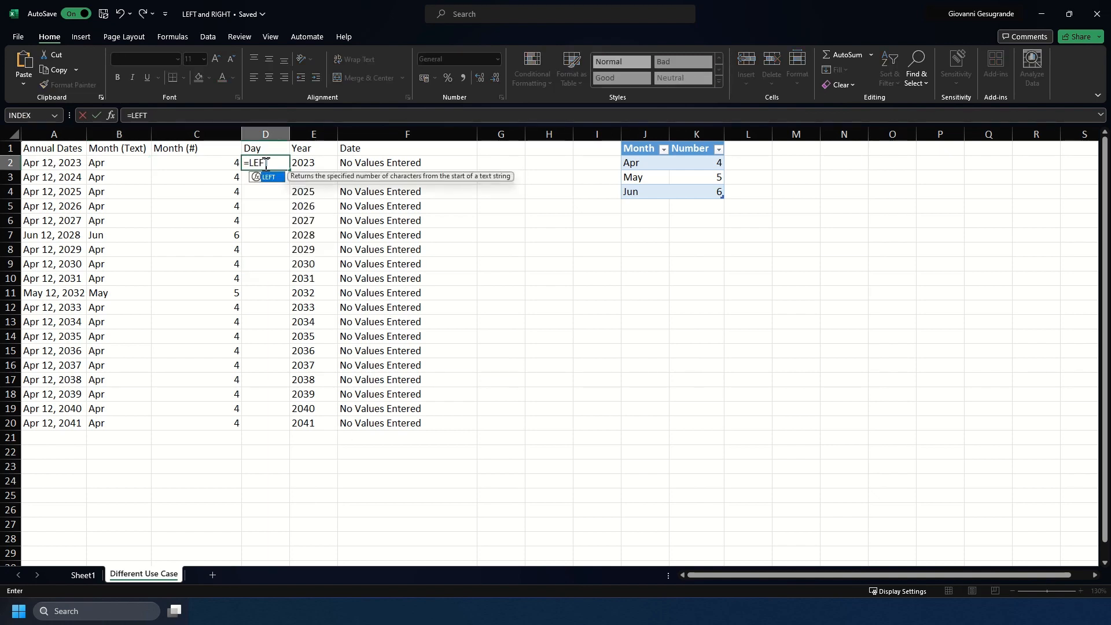
pyautogui.click(77, 164)
pyautogui.write(',6)_')
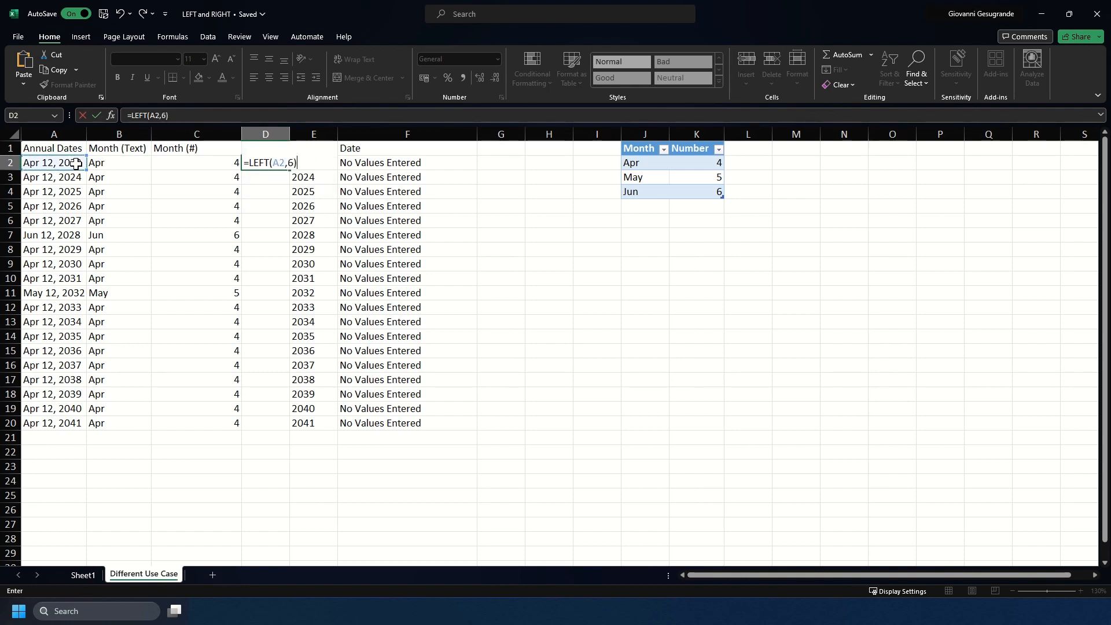
pyautogui.hotkey('ctrl', 'Return')
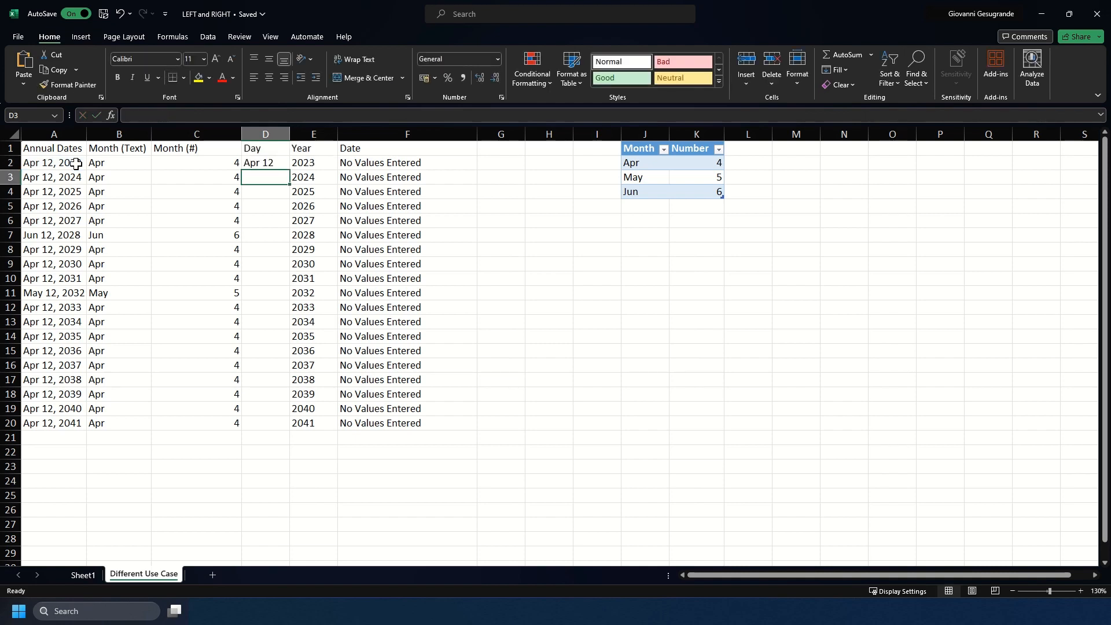
pyautogui.doubleClick(289, 169)
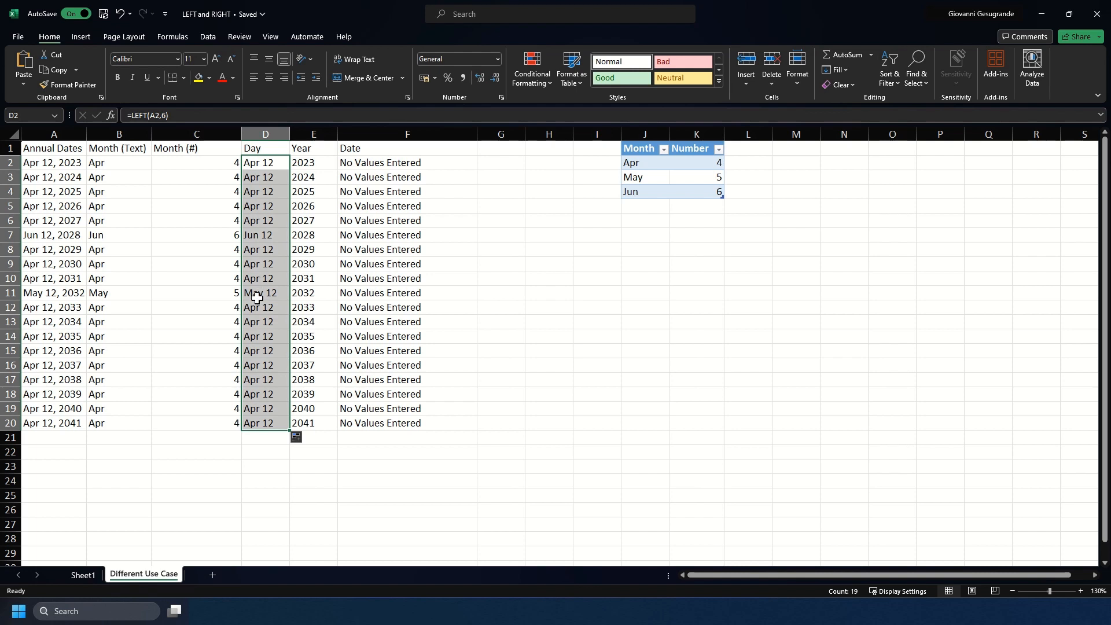
pyautogui.click(45, 207)
# Edit the A5 and A10 dates to Apr 14, 2026 and Apr 28, 2031
pyautogui.doubleClick(51, 206)
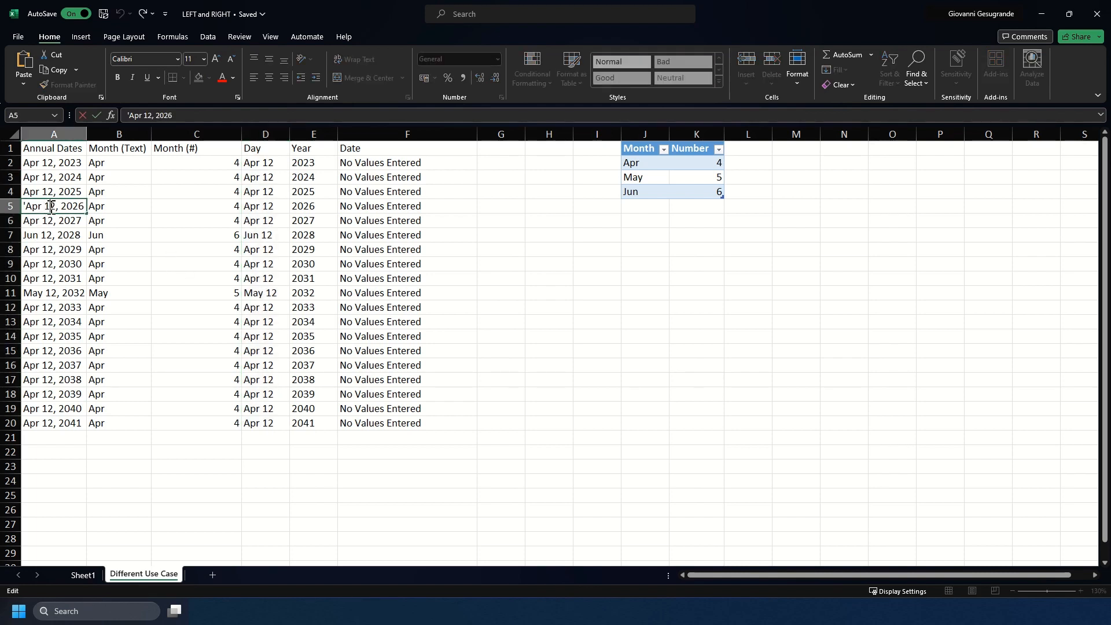
pyautogui.press('Delete')
pyautogui.write('4')
pyautogui.press('Return')
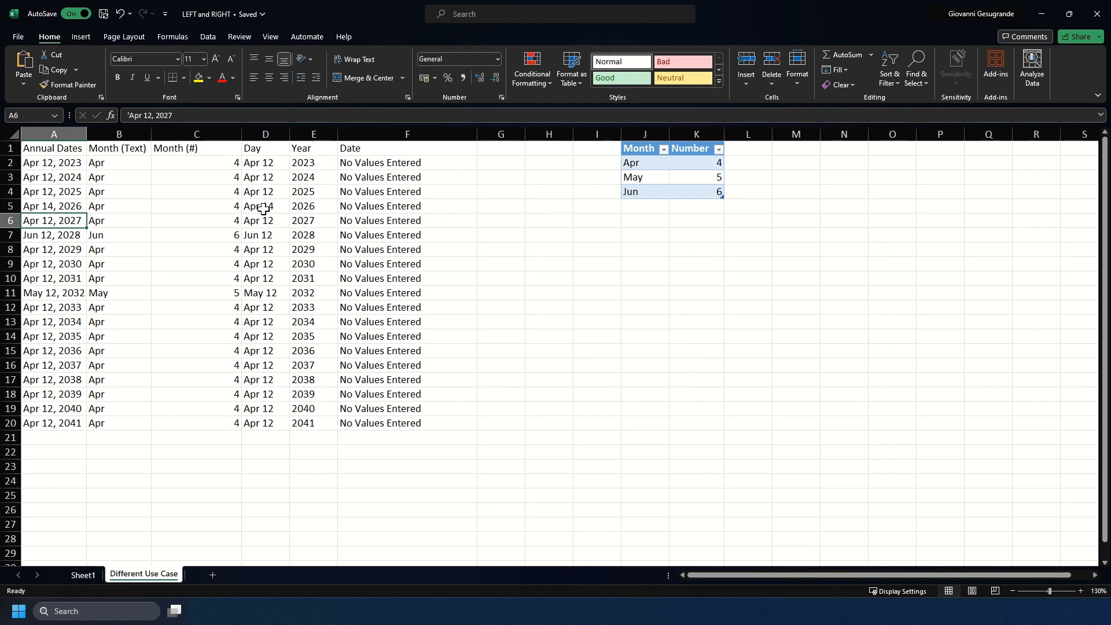
pyautogui.click(47, 279)
pyautogui.doubleClick(47, 279)
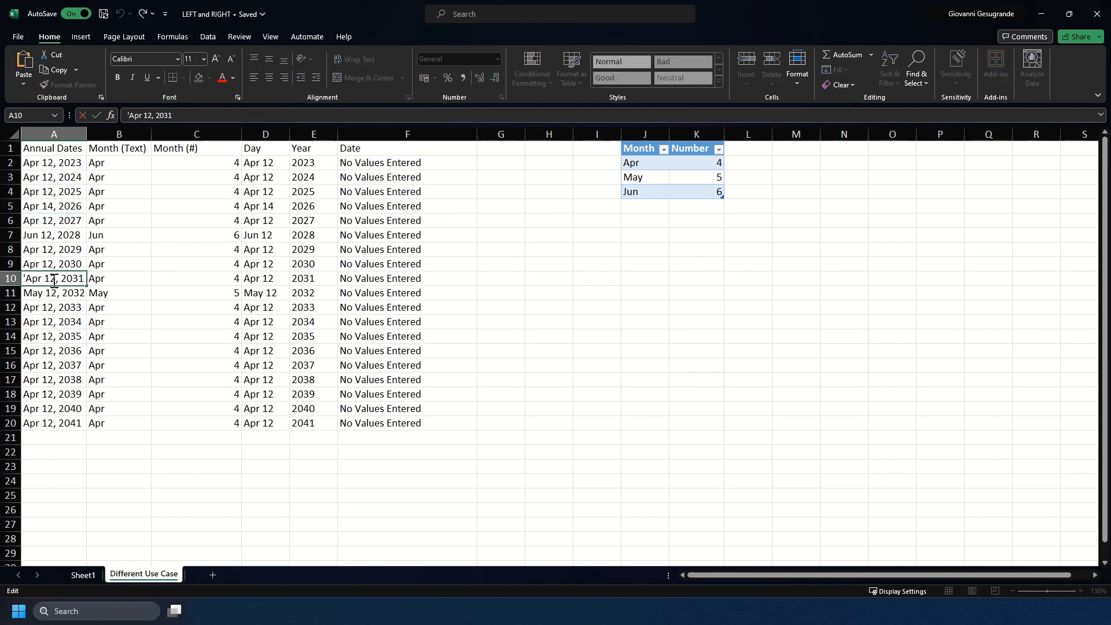
pyautogui.press('BackSpace')
pyautogui.write('8')
pyautogui.press('Return')
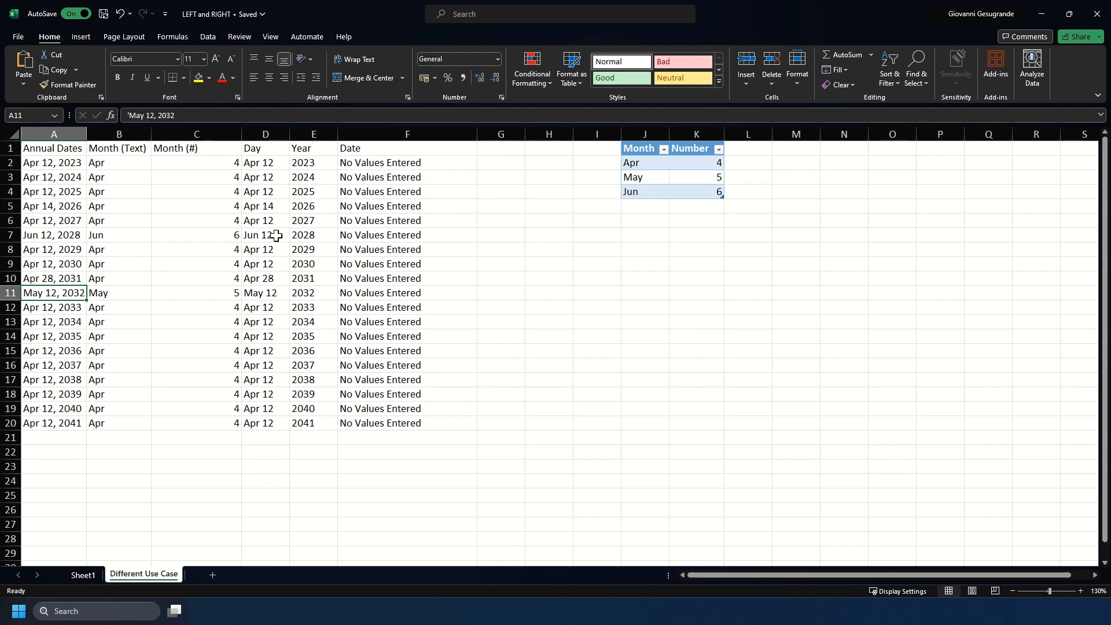
# Rewrite D2's formula as =RIGHT(LEFT(A2,6),2) to return just the day number 12
pyautogui.click(264, 164)
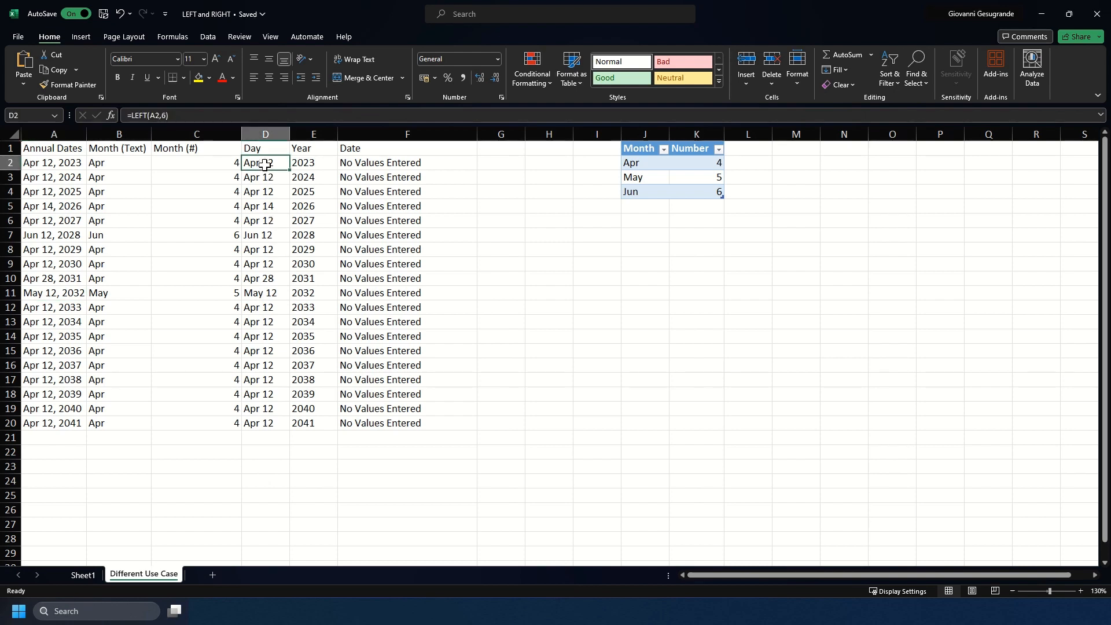
pyautogui.click(131, 116)
pyautogui.write('RIGHT(')
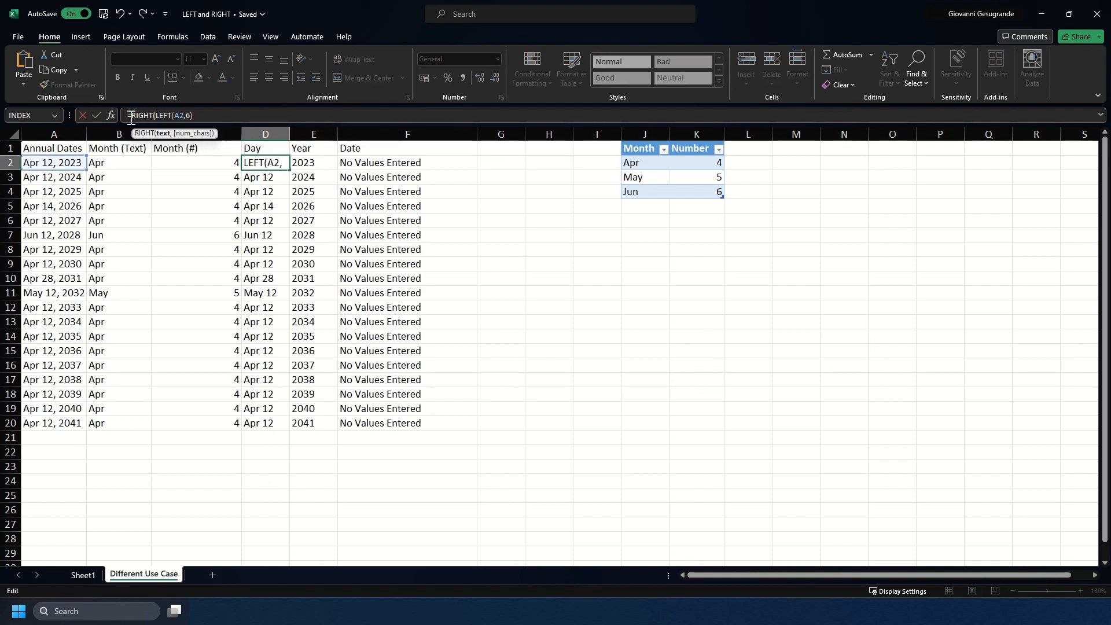
pyautogui.moveTo(194, 116); pyautogui.dragTo(157, 119)
pyautogui.click(208, 113)
pyautogui.write(',2)')
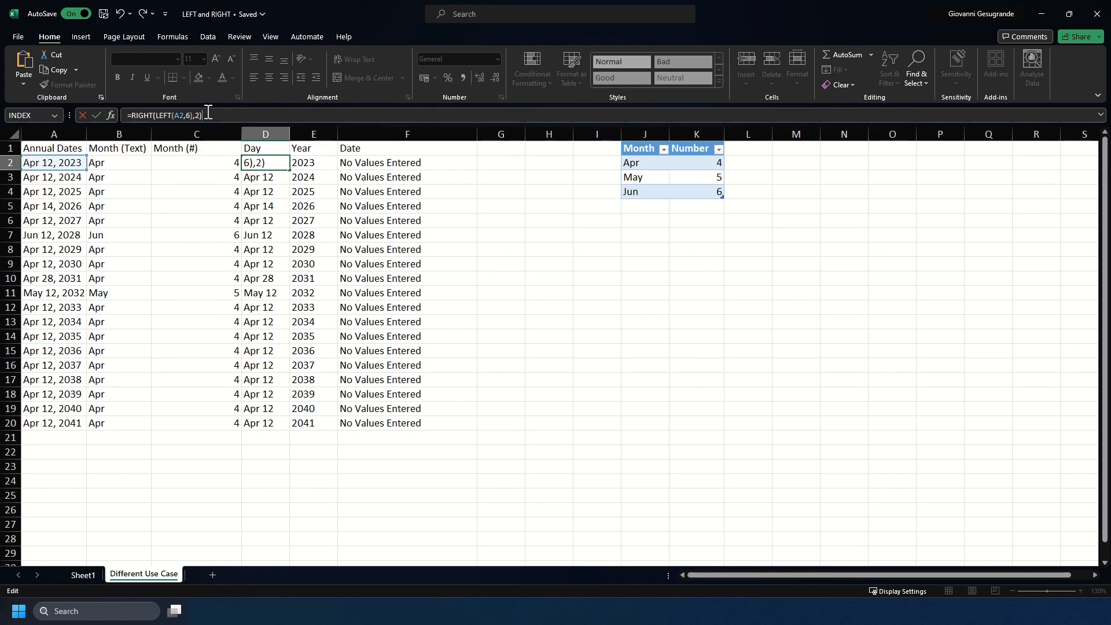
pyautogui.press('Return')
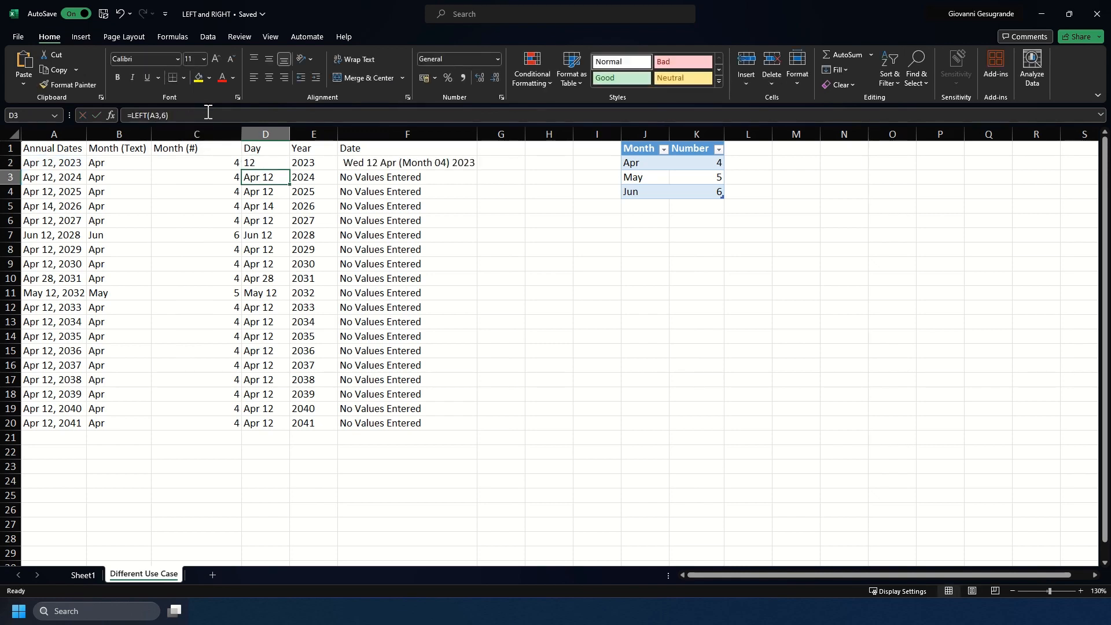
# Fill D2's day-number formula down to D20, then review the DATEVALUE formulas in F2, F4 and F3
pyautogui.click(277, 162)
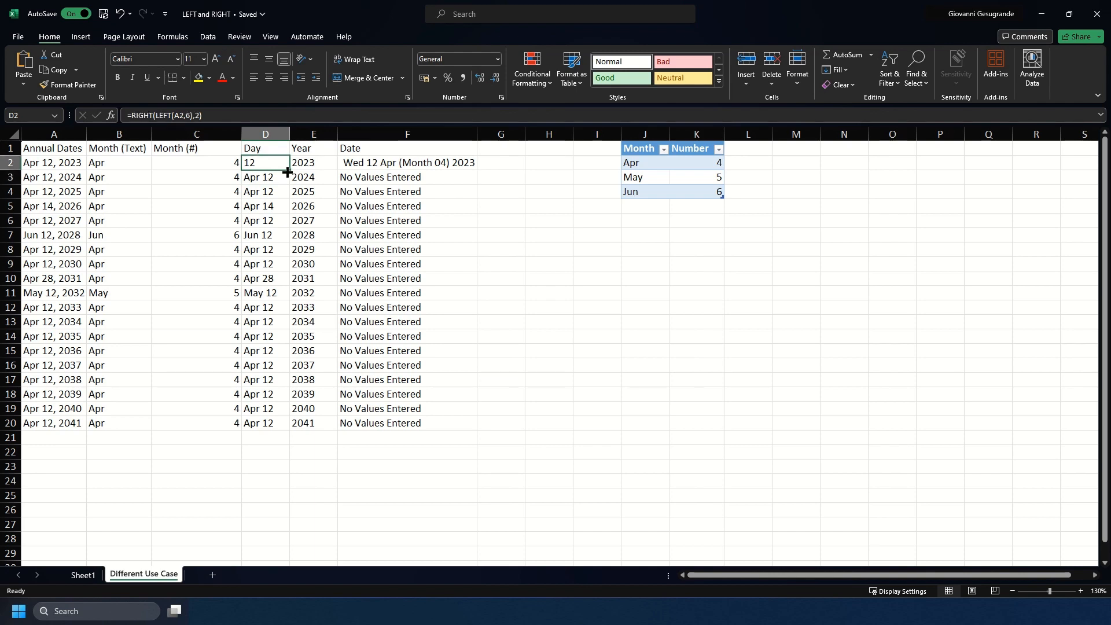
pyautogui.doubleClick(287, 172)
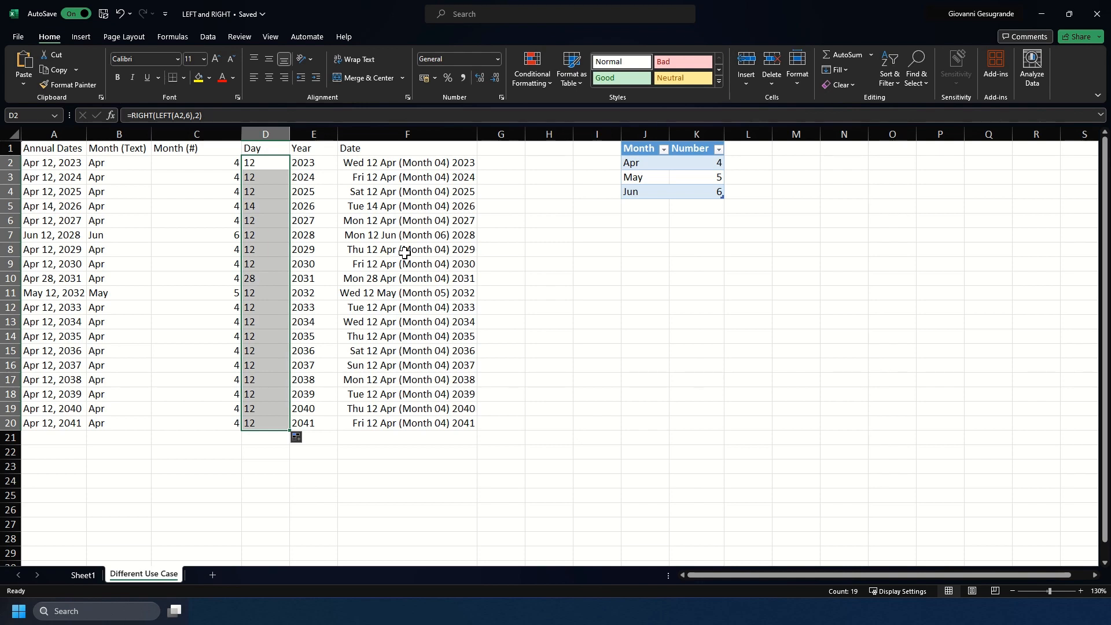
pyautogui.click(387, 163)
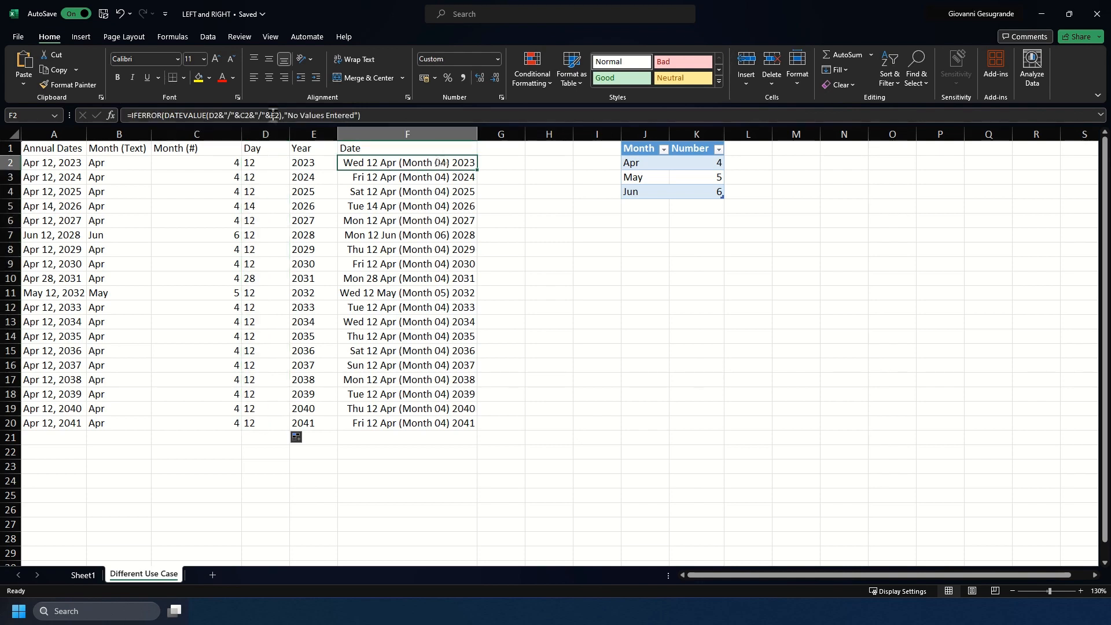
pyautogui.click(402, 195)
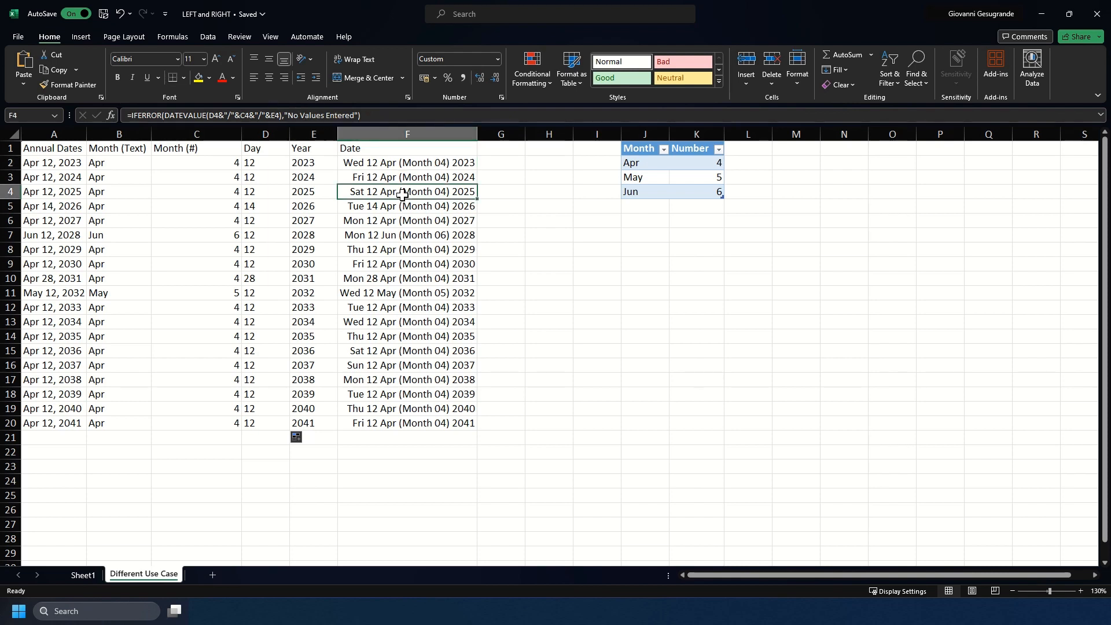
pyautogui.click(394, 175)
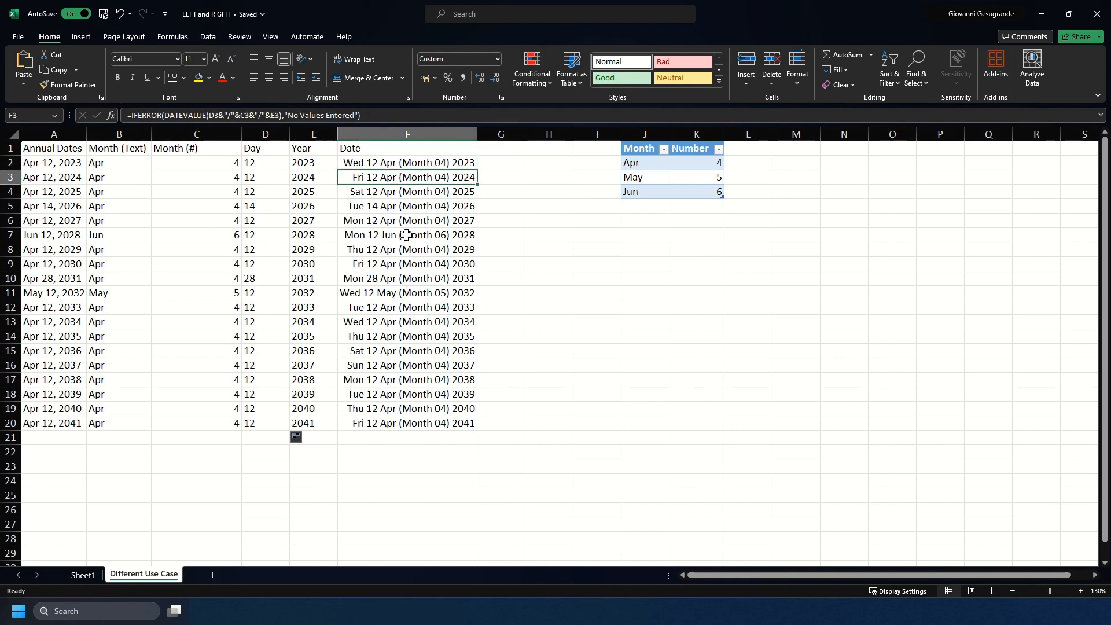